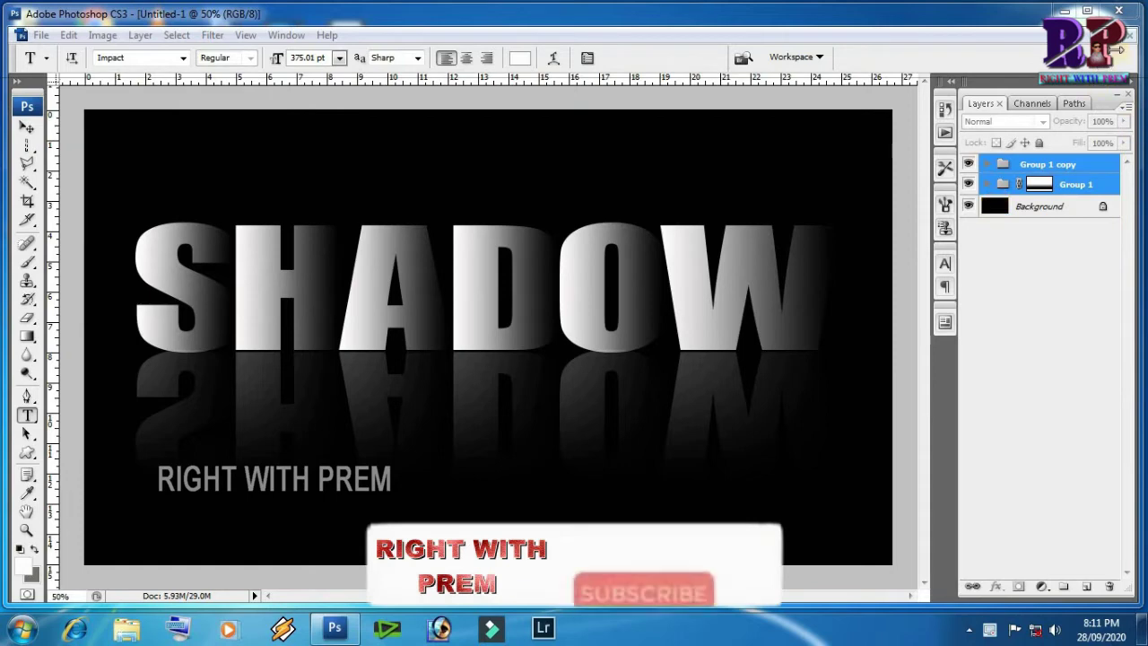
# Close the SHADOW design unsaved and create a new 1920×1080 HDTV 1080p document.
pyautogui.hotkey('ctrl', 'w')
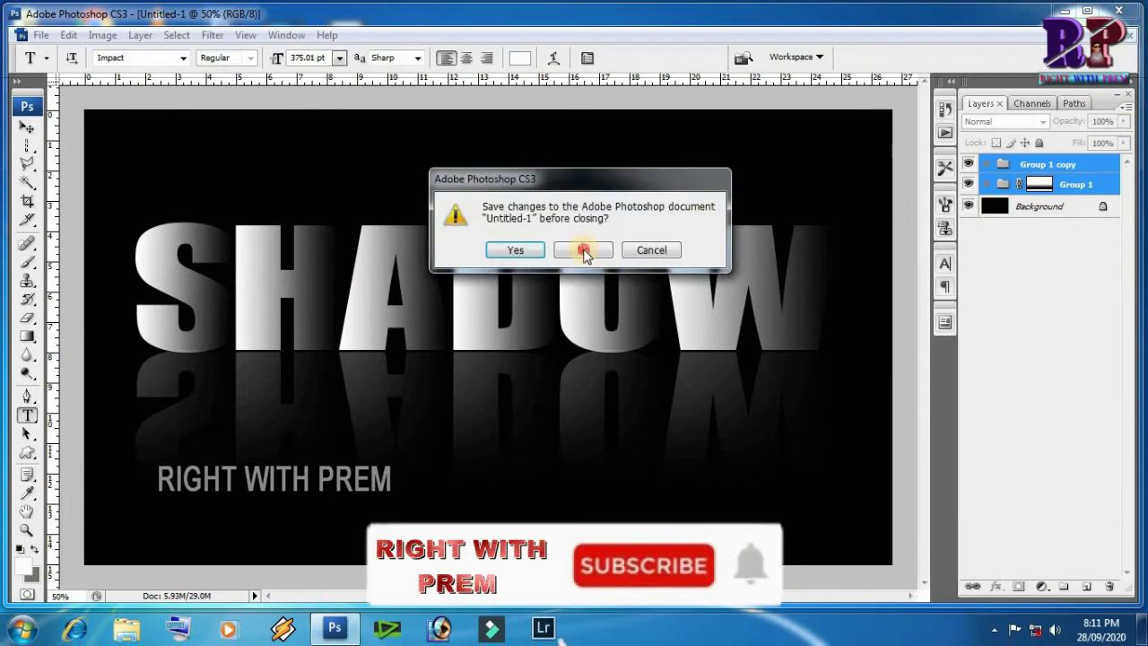
pyautogui.click(584, 252)
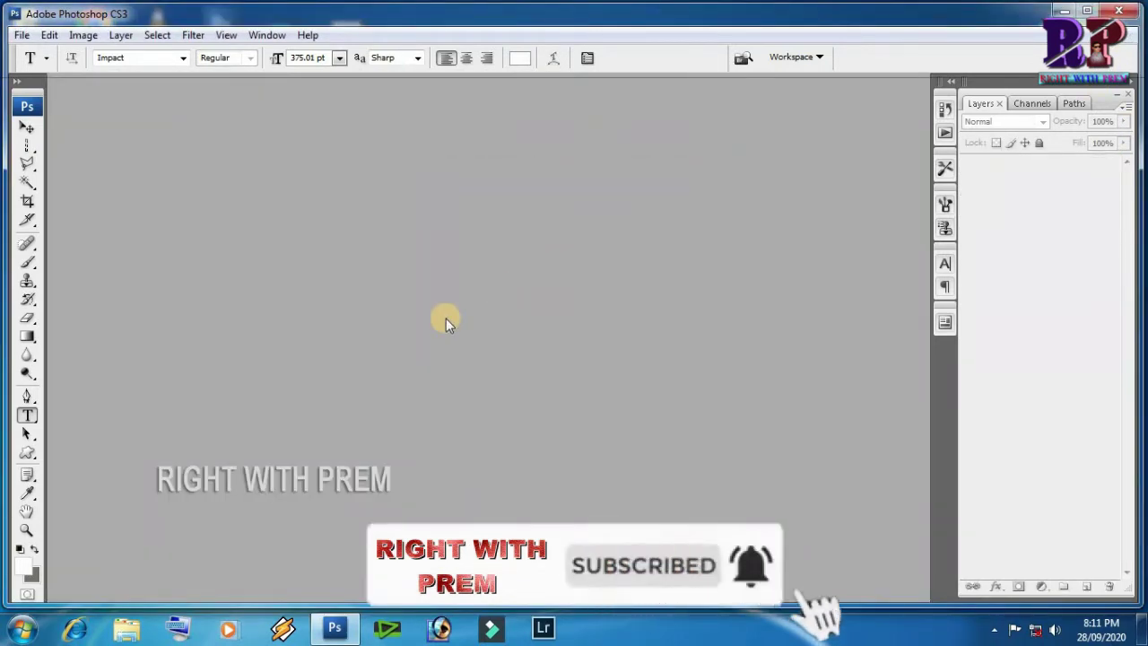
pyautogui.click(20, 35)
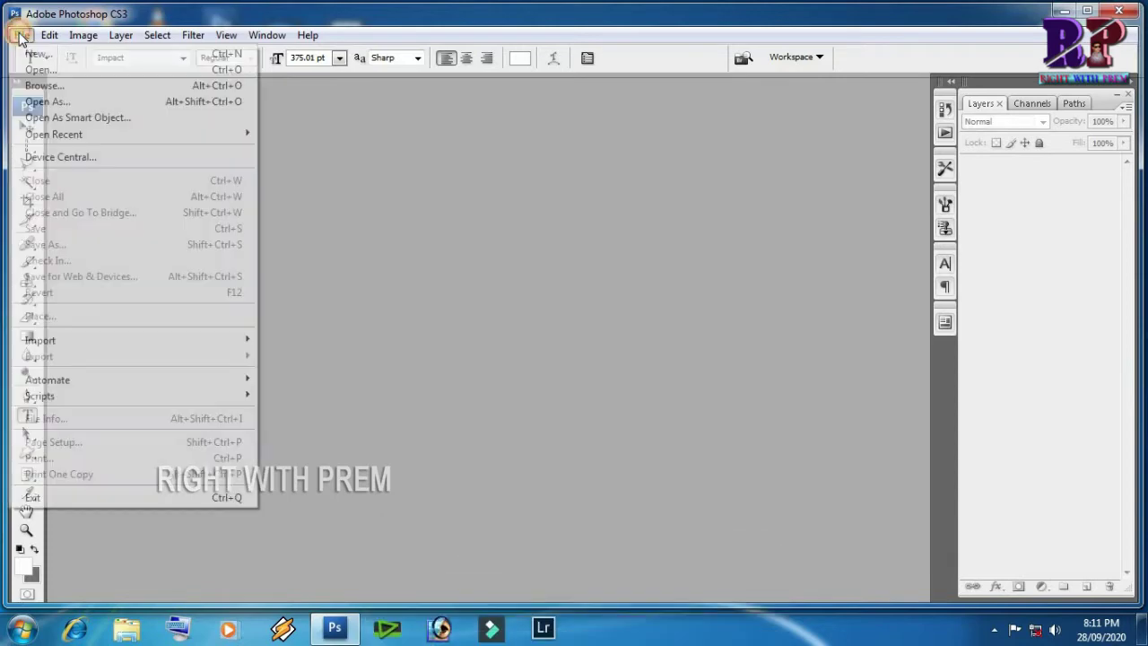
pyautogui.click(32, 52)
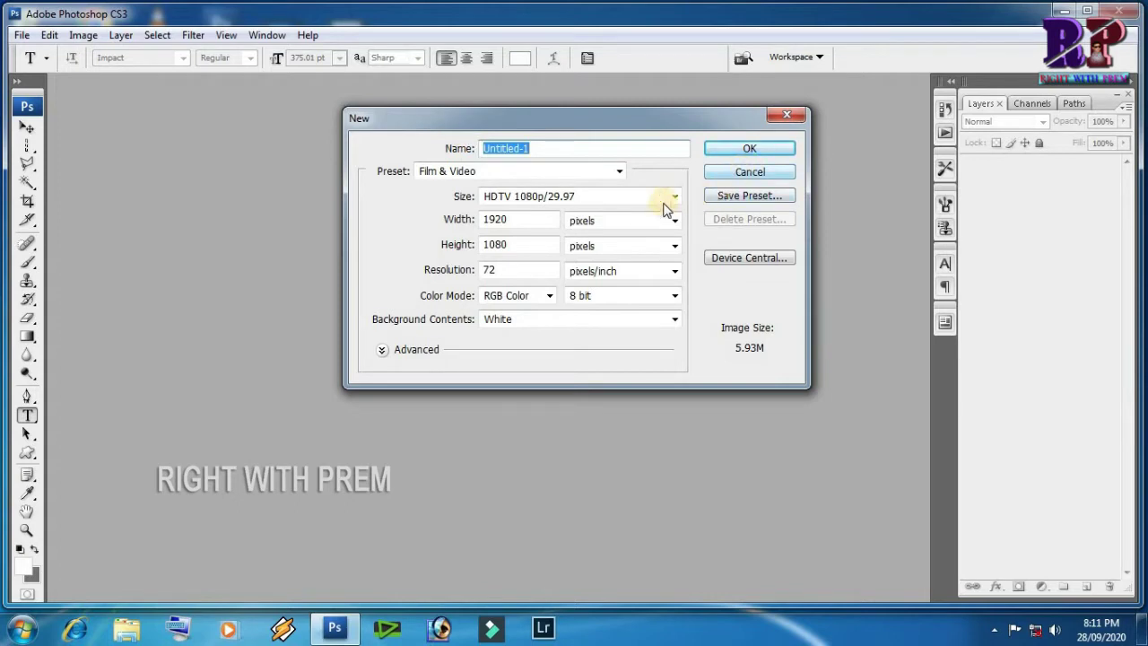
pyautogui.click(750, 148)
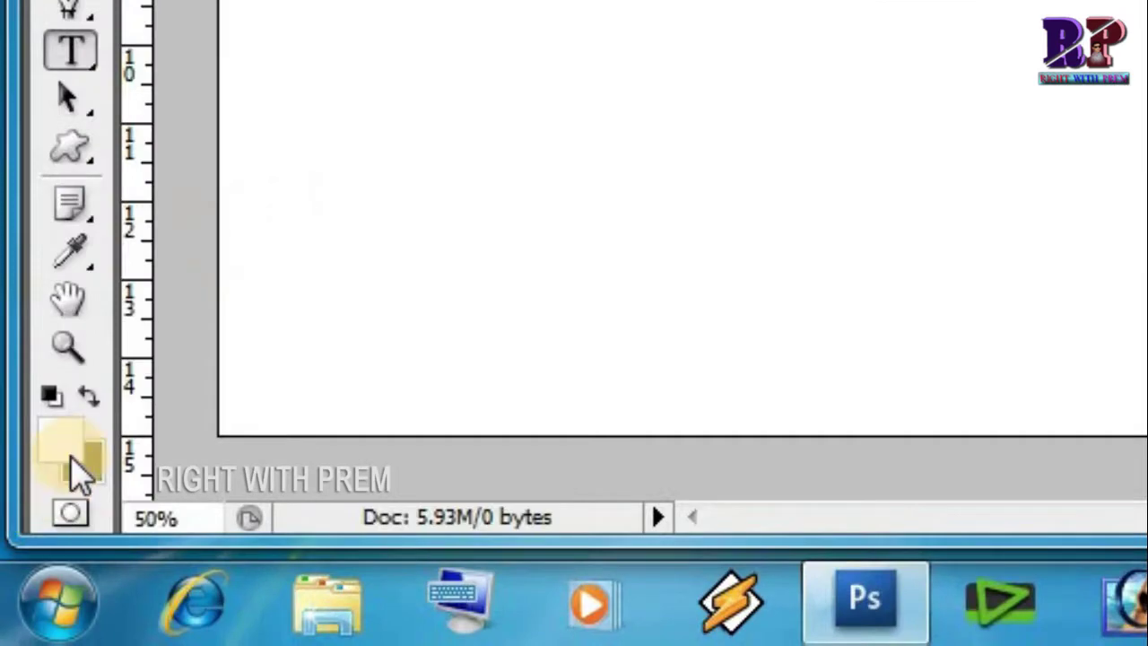
# Set the foreground colour to near-black 030303 and fill the Background layer with it.
pyautogui.click(64, 446)
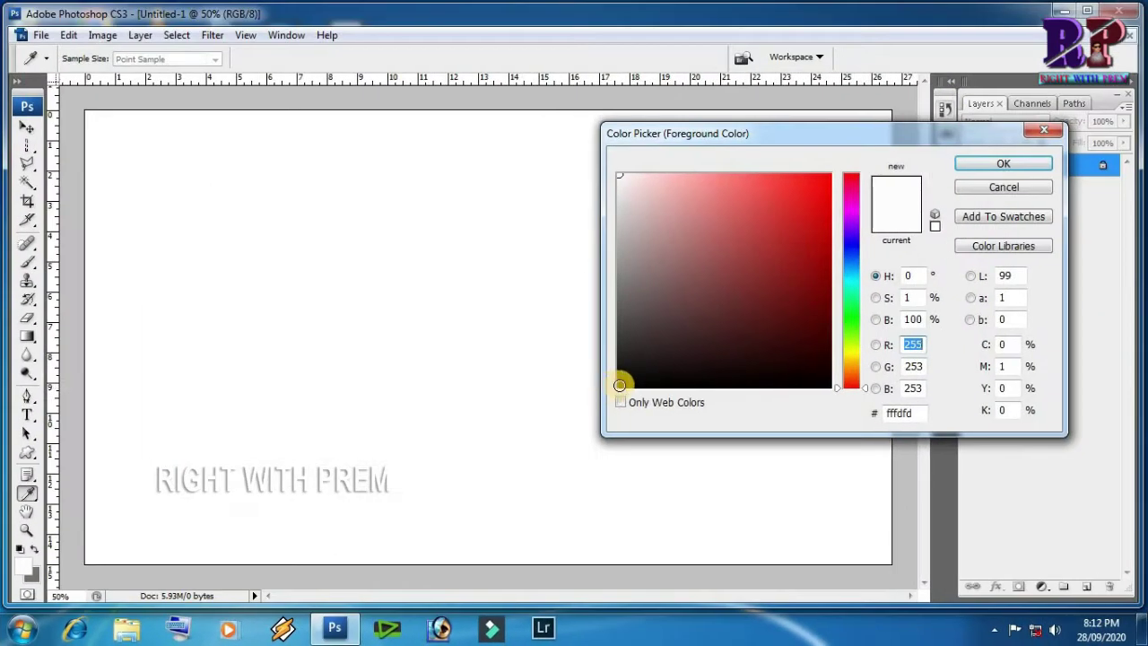
pyautogui.click(643, 377)
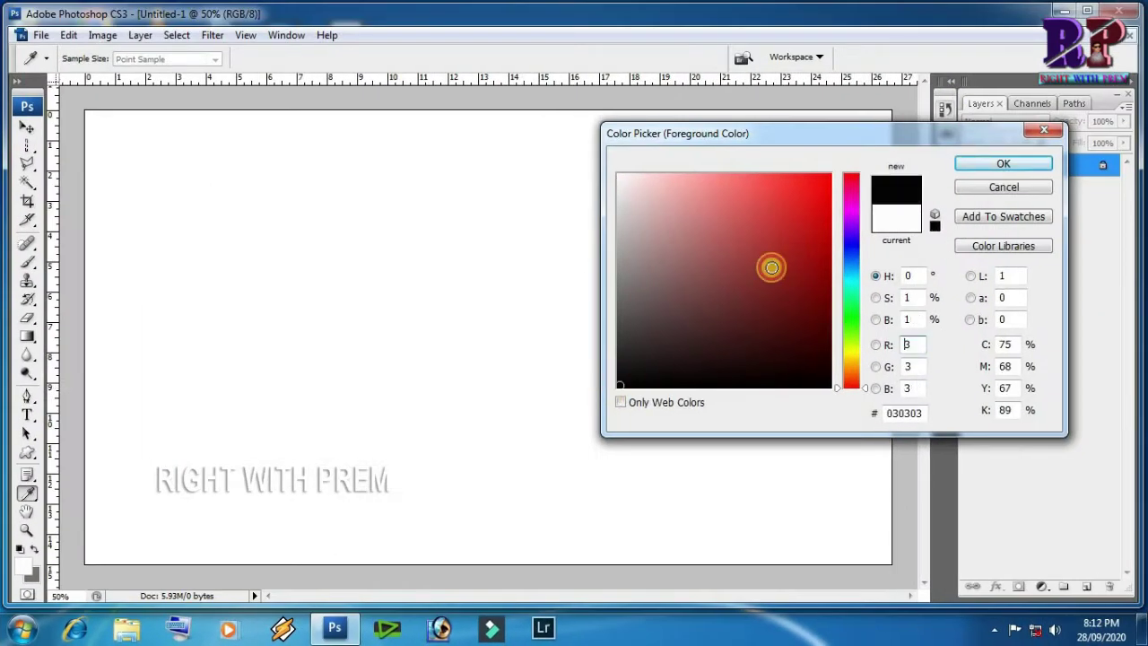
pyautogui.press('Return')
pyautogui.press('t')
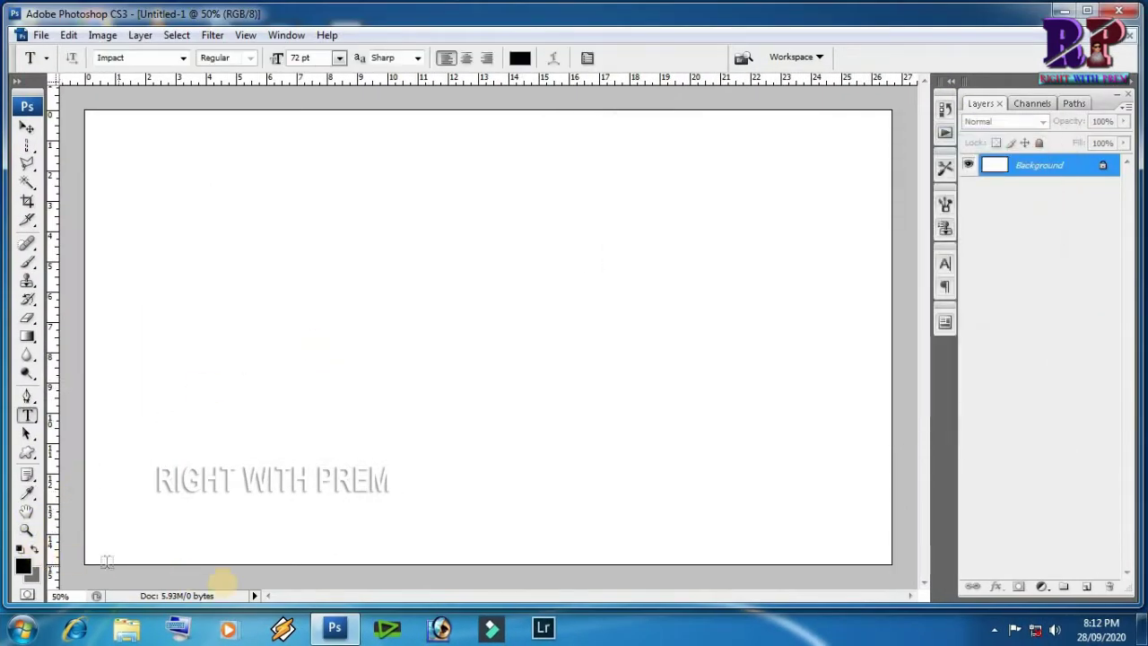
pyautogui.hotkey('alt', 'BackSpace')
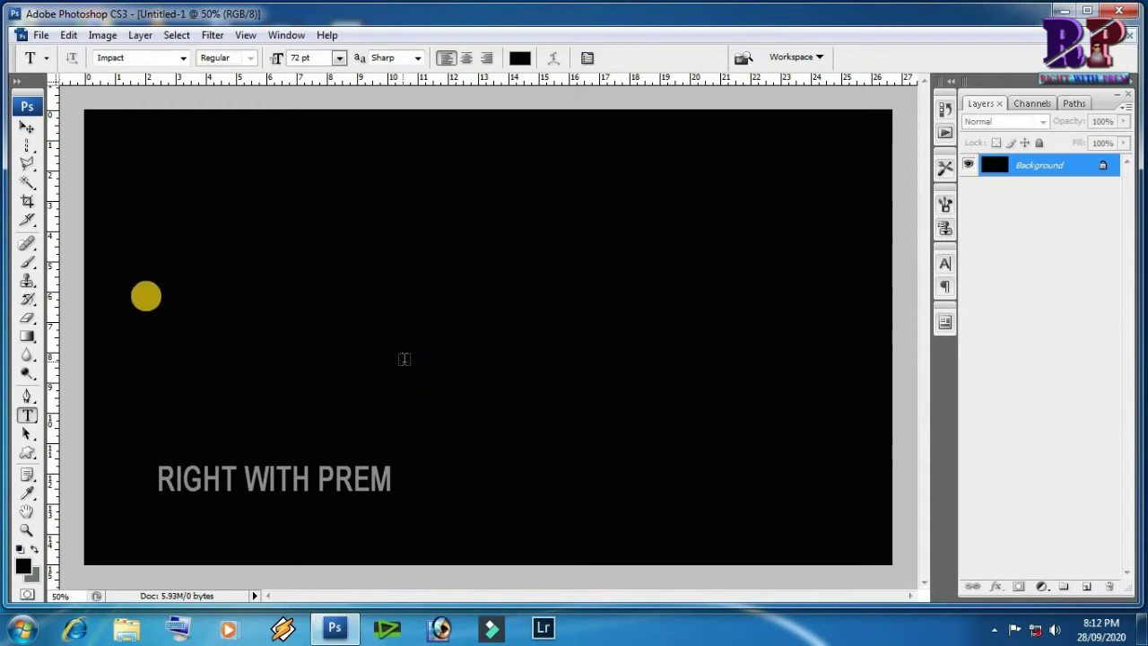
pyautogui.click(27, 127)
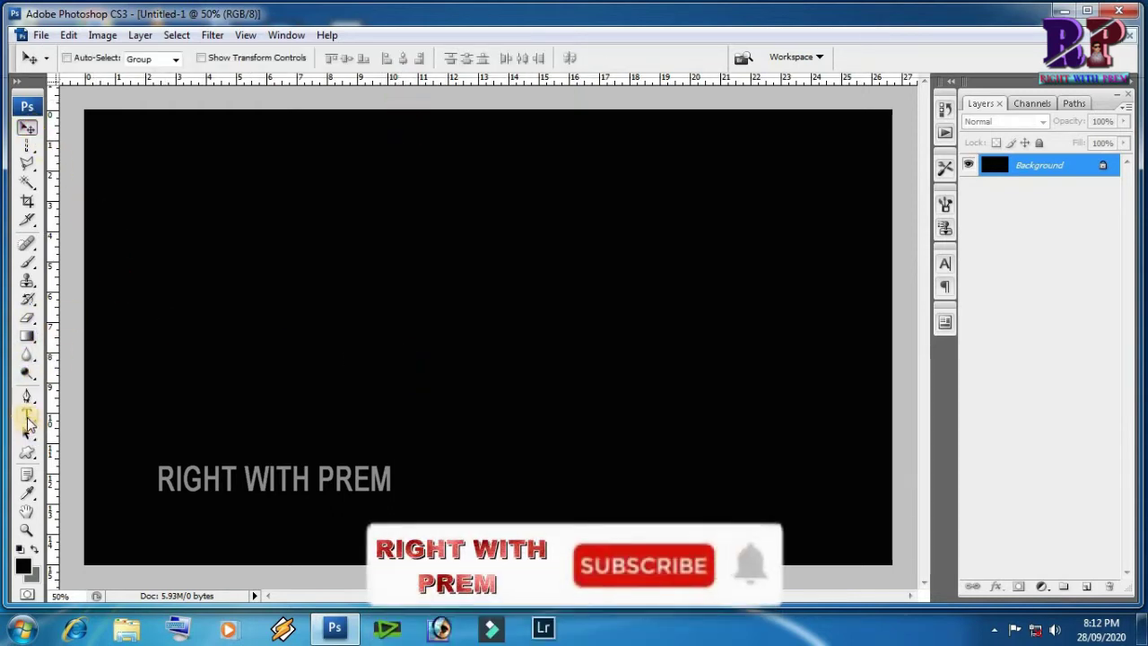
# Set the Type tool to white Impact text at 72 pt.
pyautogui.click(27, 420)
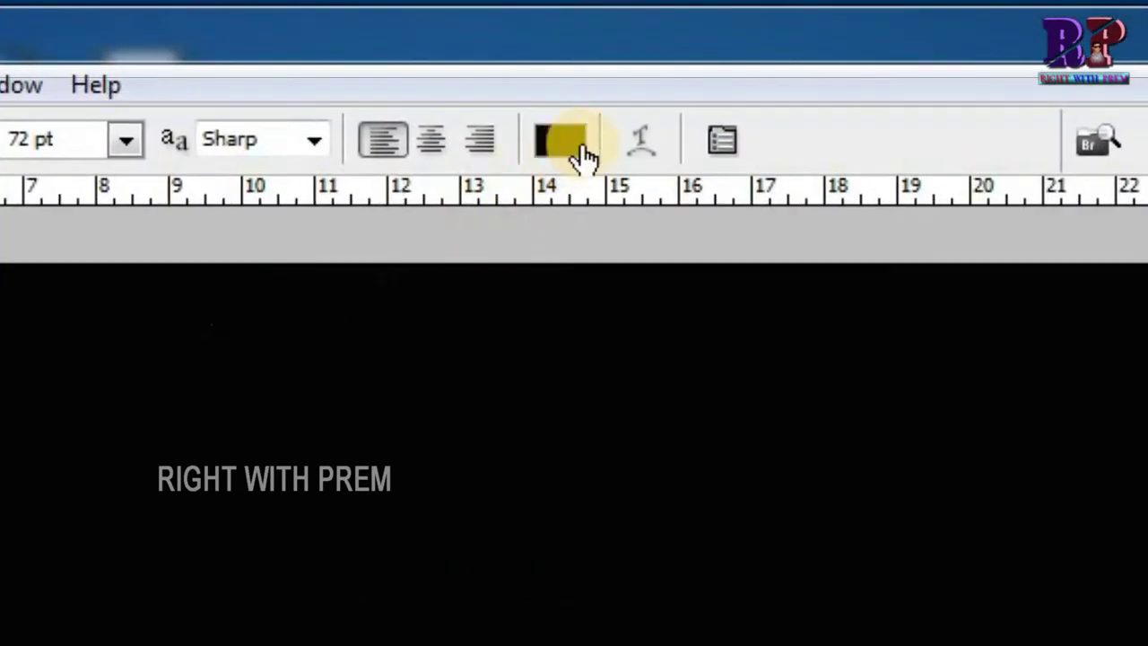
pyautogui.click(581, 157)
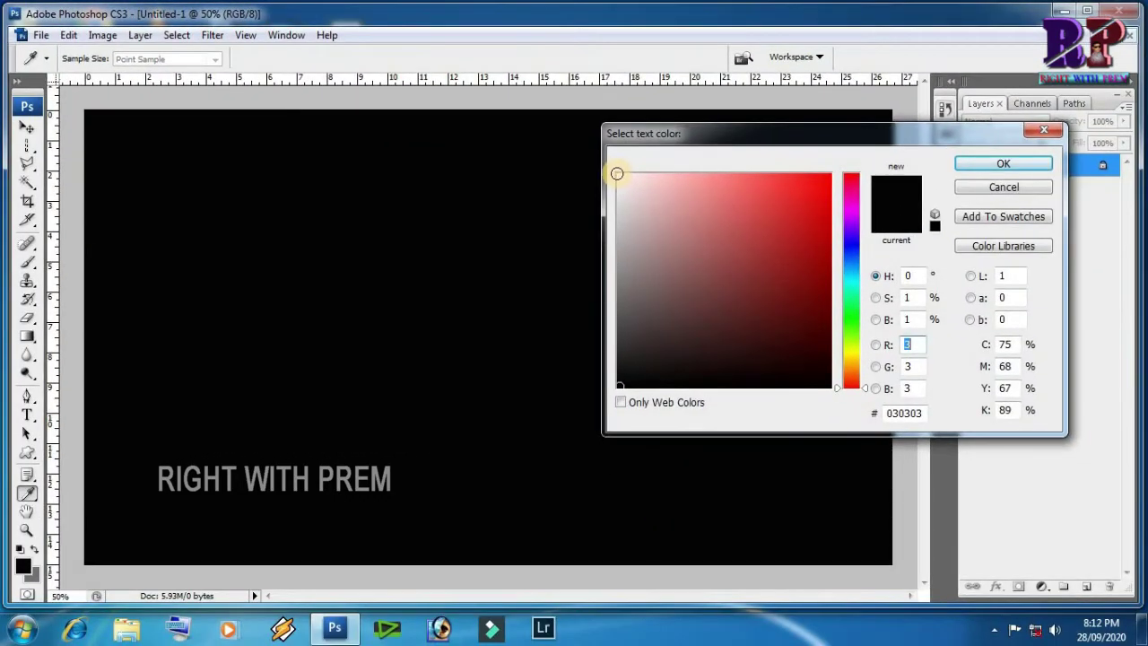
pyautogui.click(617, 174)
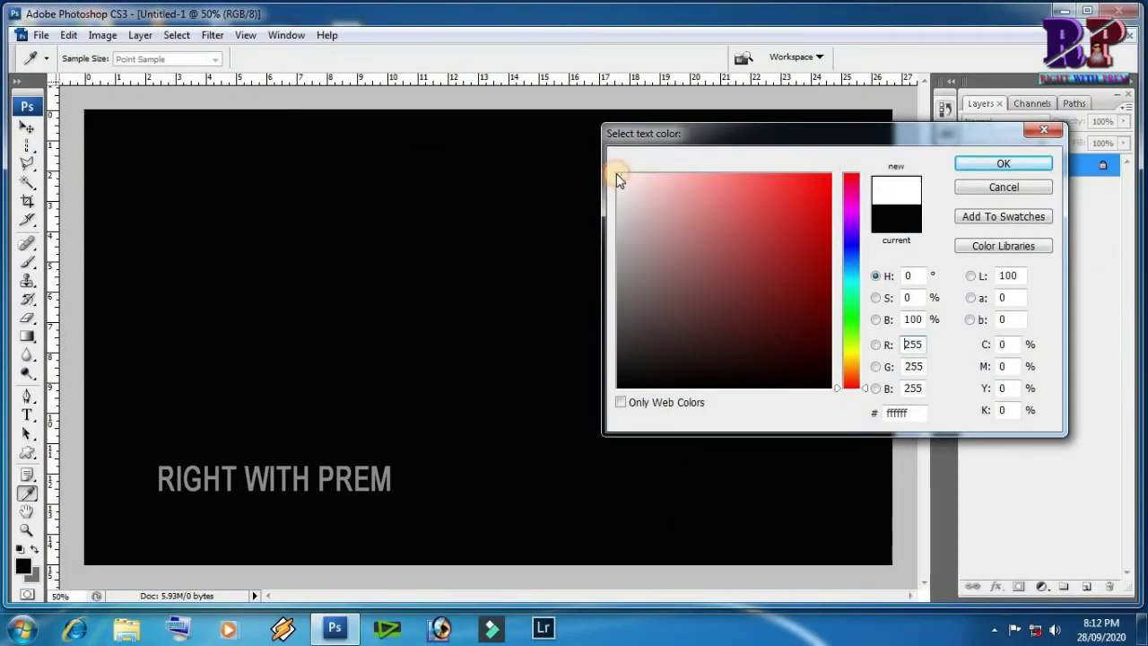
pyautogui.click(1004, 164)
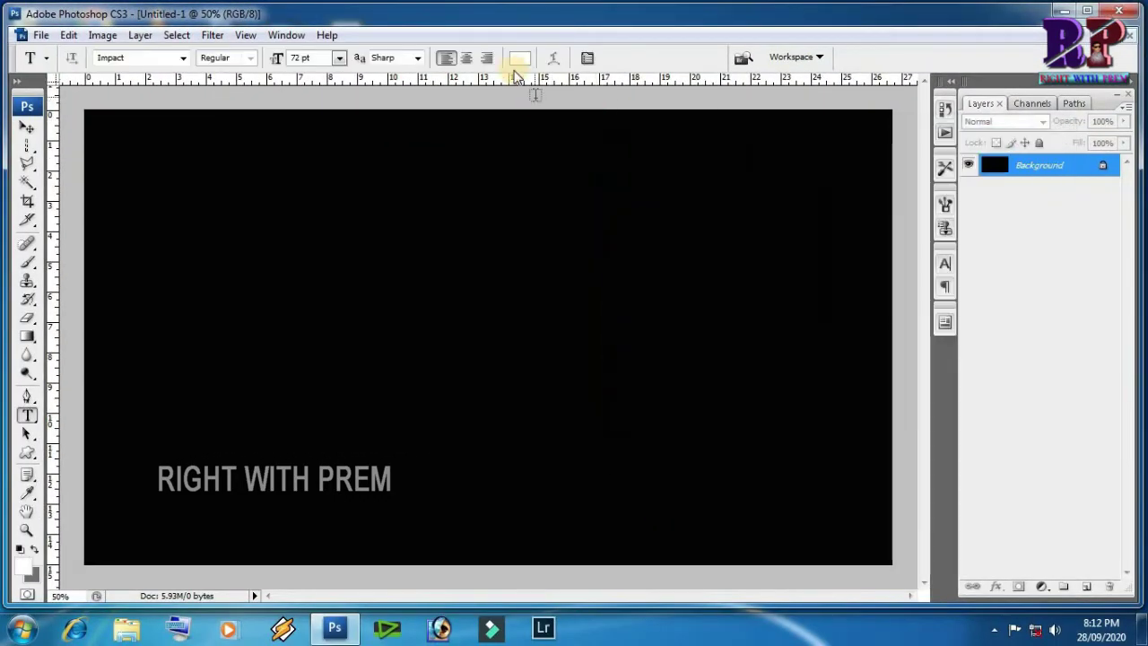
pyautogui.click(183, 59)
pyautogui.moveTo(323, 225)
pyautogui.mouseDown()
pyautogui.moveTo(327, 193)
pyautogui.moveTo(327, 218)
pyautogui.mouseUp()
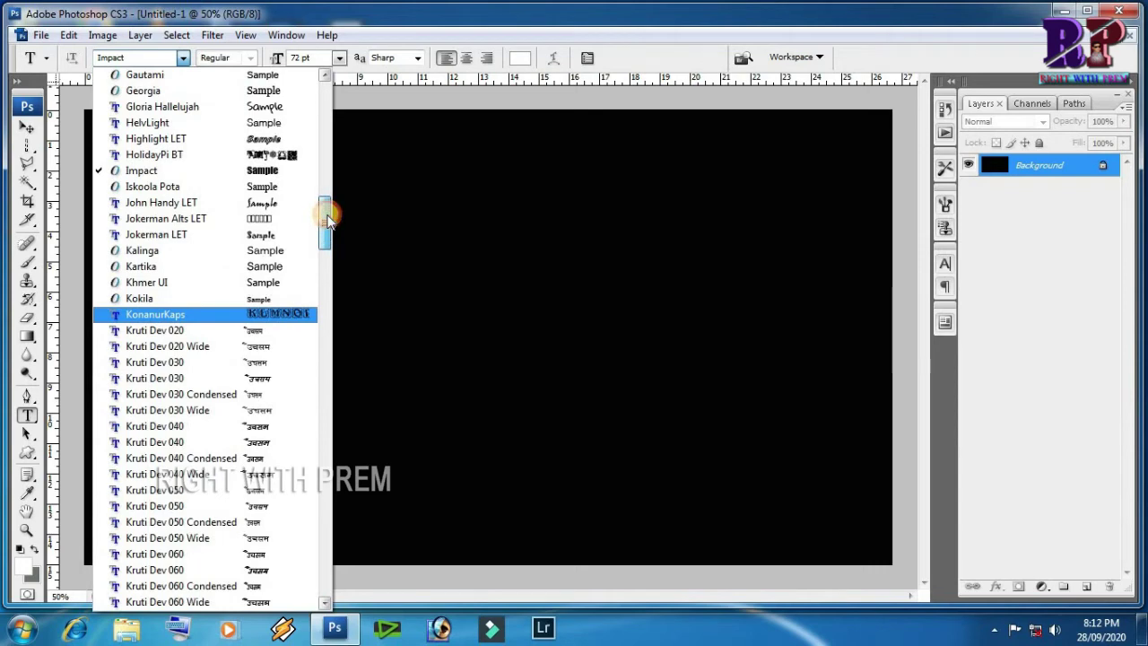
pyautogui.click(236, 169)
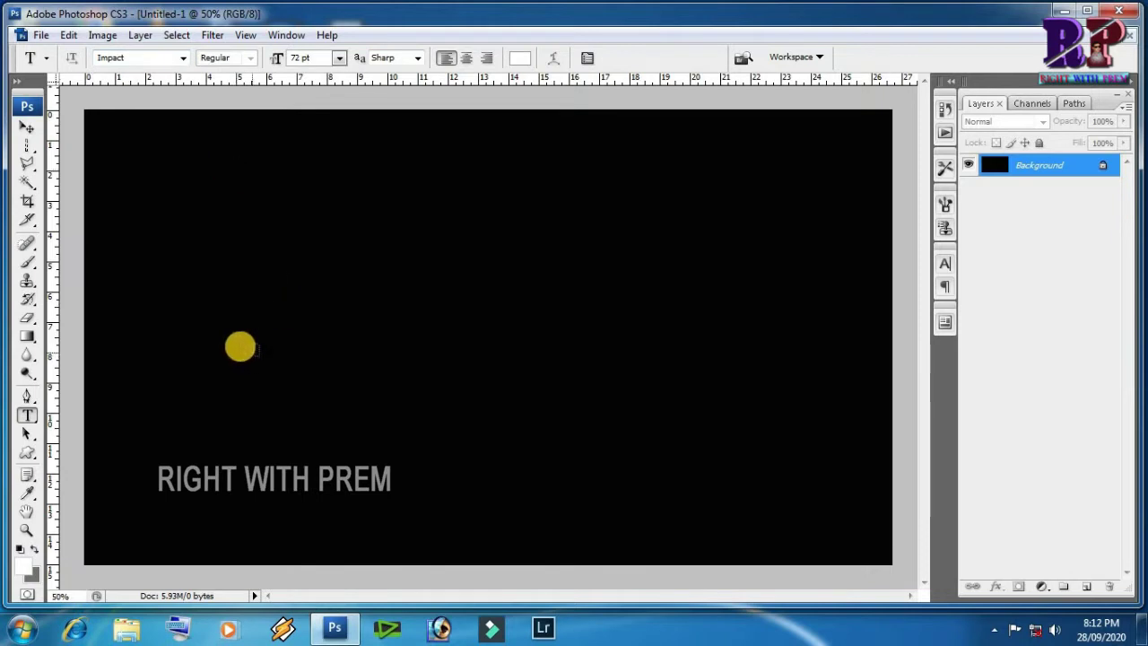
# Type a white Impact letter S on the black canvas.
pyautogui.click(228, 340)
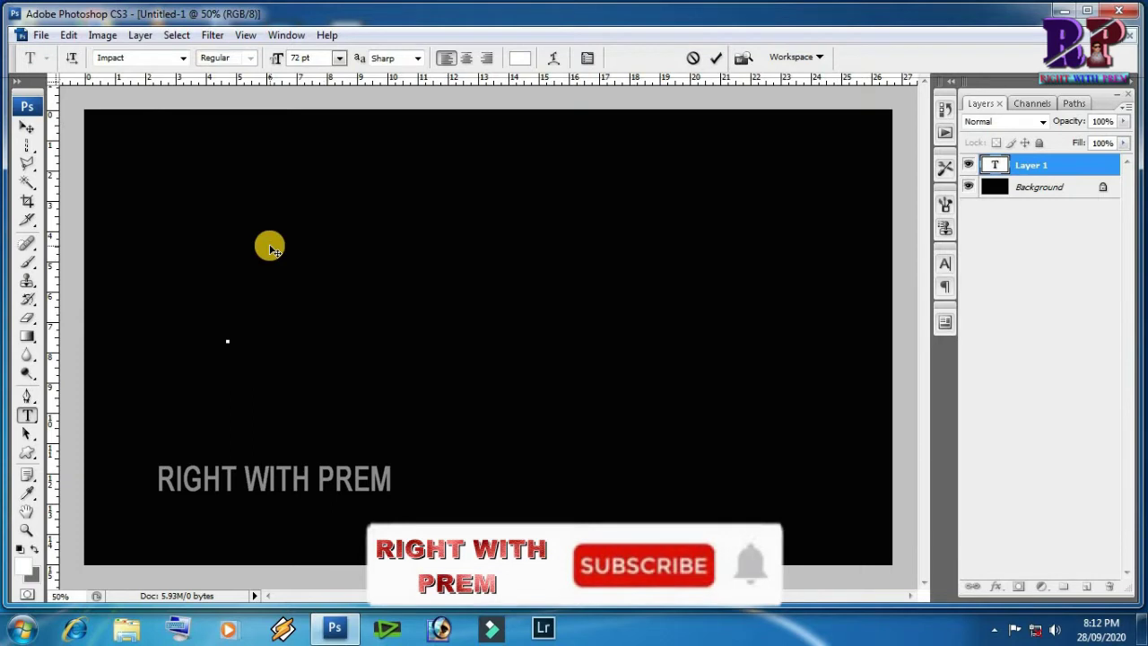
pyautogui.write('S')
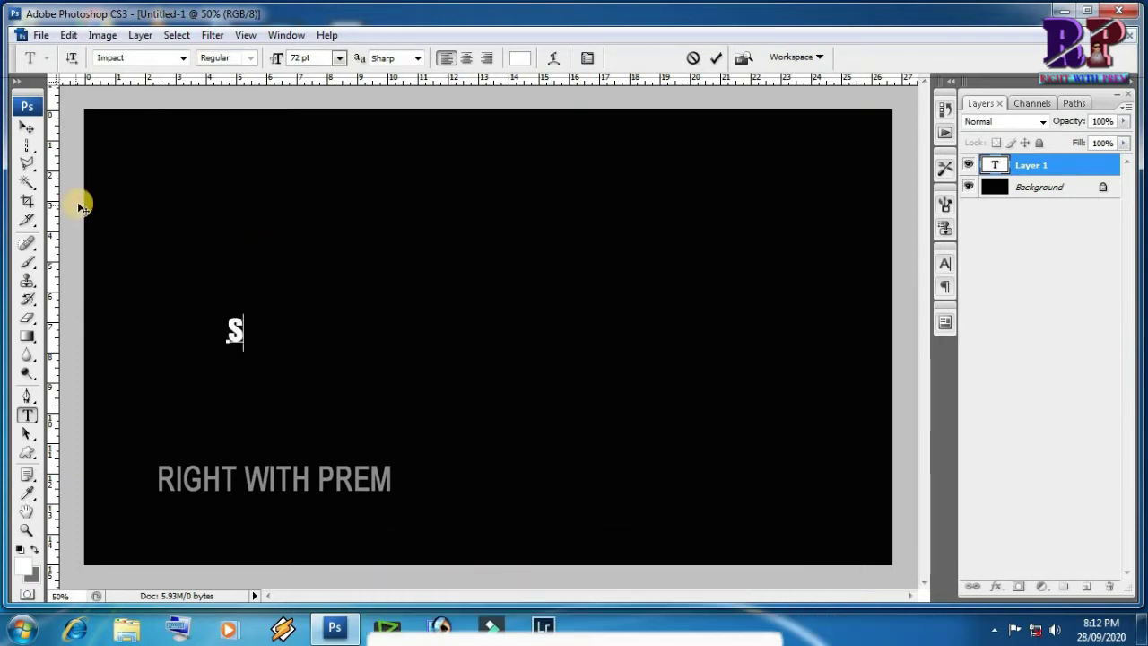
pyautogui.click(27, 129)
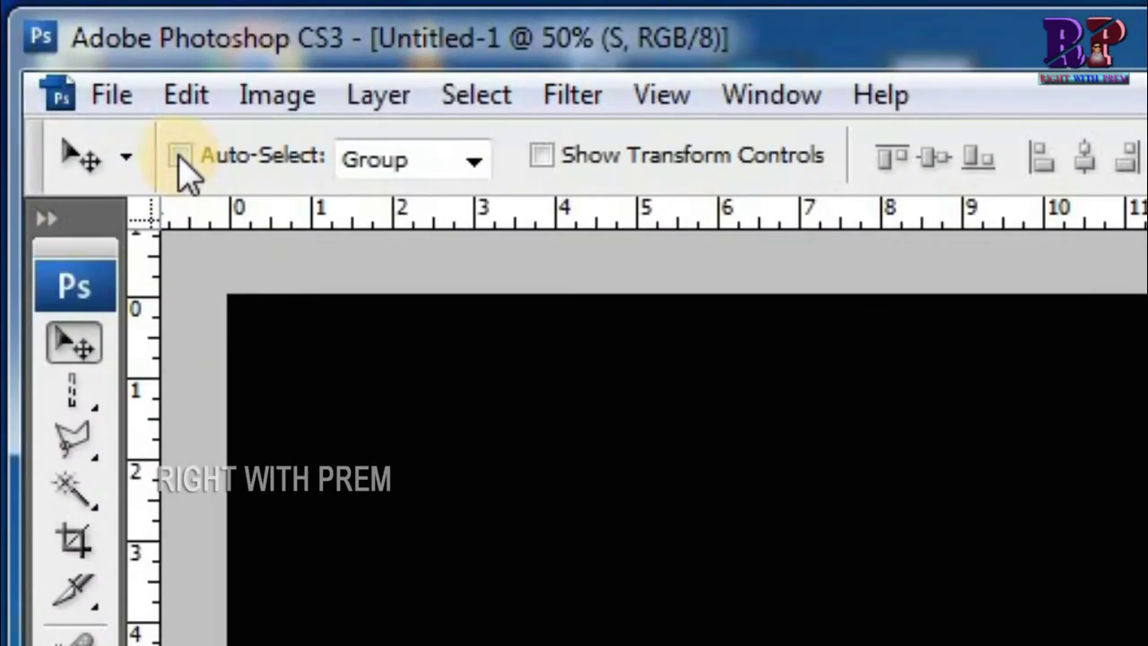
pyautogui.click(179, 156)
pyautogui.click(178, 157)
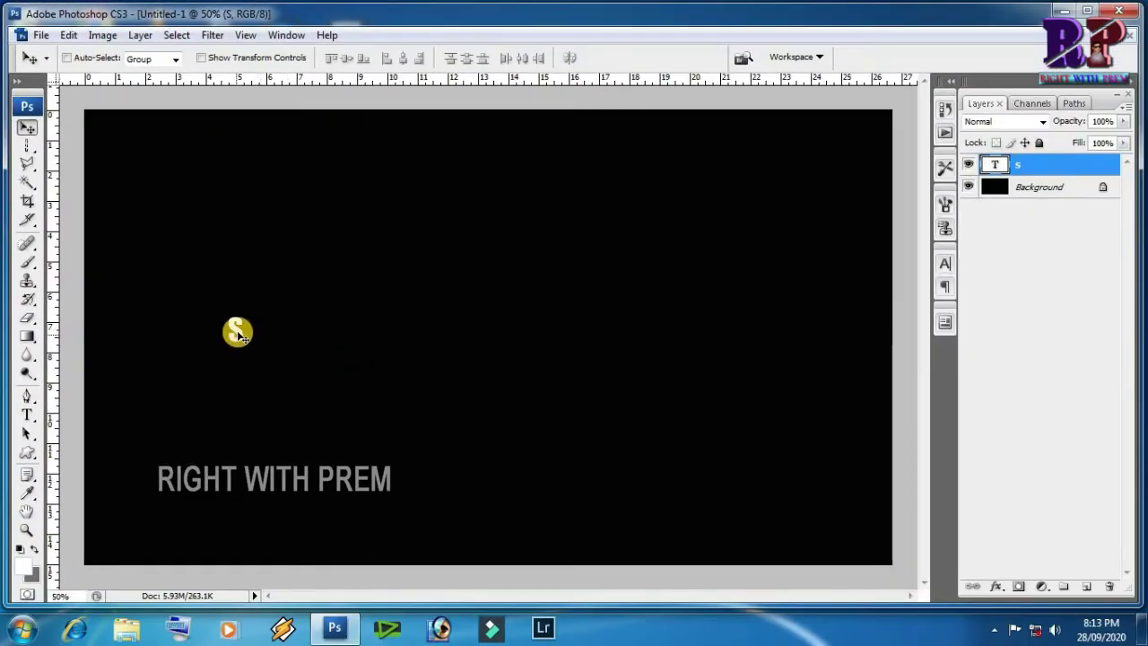
# Scale the S up to about 496% and move it to the canvas's right side.
pyautogui.moveTo(238, 335)
pyautogui.mouseDown()
pyautogui.moveTo(244, 344)
pyautogui.moveTo(345, 275)
pyautogui.mouseUp()
pyautogui.hotkey('ctrl', 't')
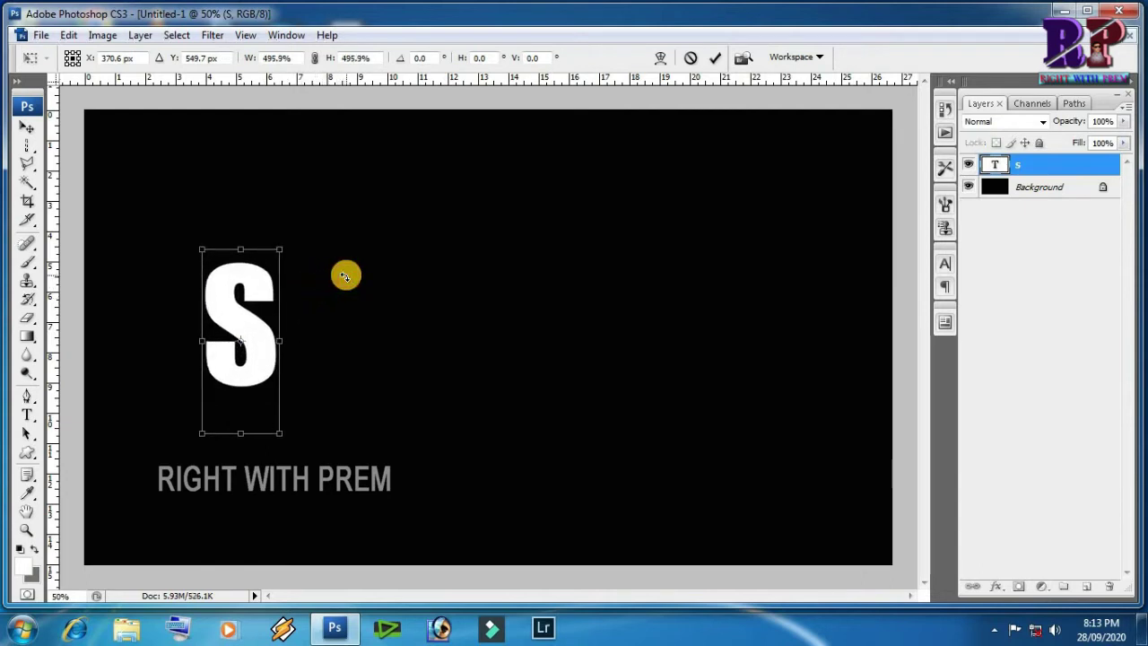
pyautogui.press('Return')
pyautogui.moveTo(243, 328); pyautogui.dragTo(837, 331)
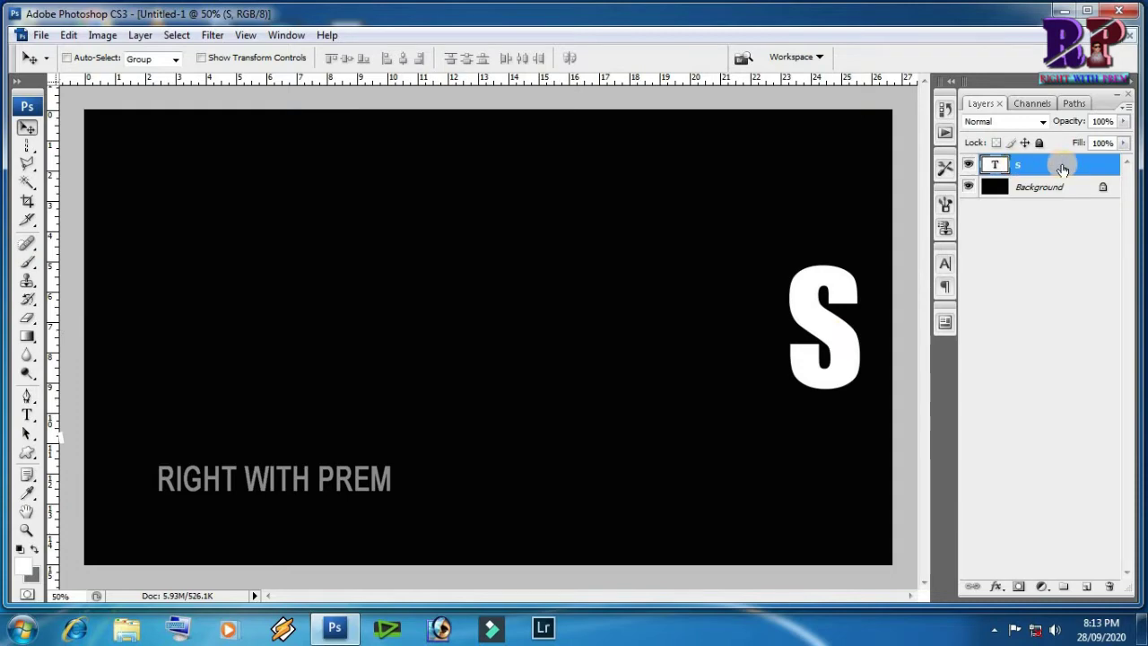
# Duplicate the S layer into five copies and drag the top copy to the left side.
pyautogui.hotkey('ctrl', 'j')
pyautogui.hotkey('ctrl', 'j')
pyautogui.hotkey('ctrl', 'j')
pyautogui.hotkey('ctrl', 'j')
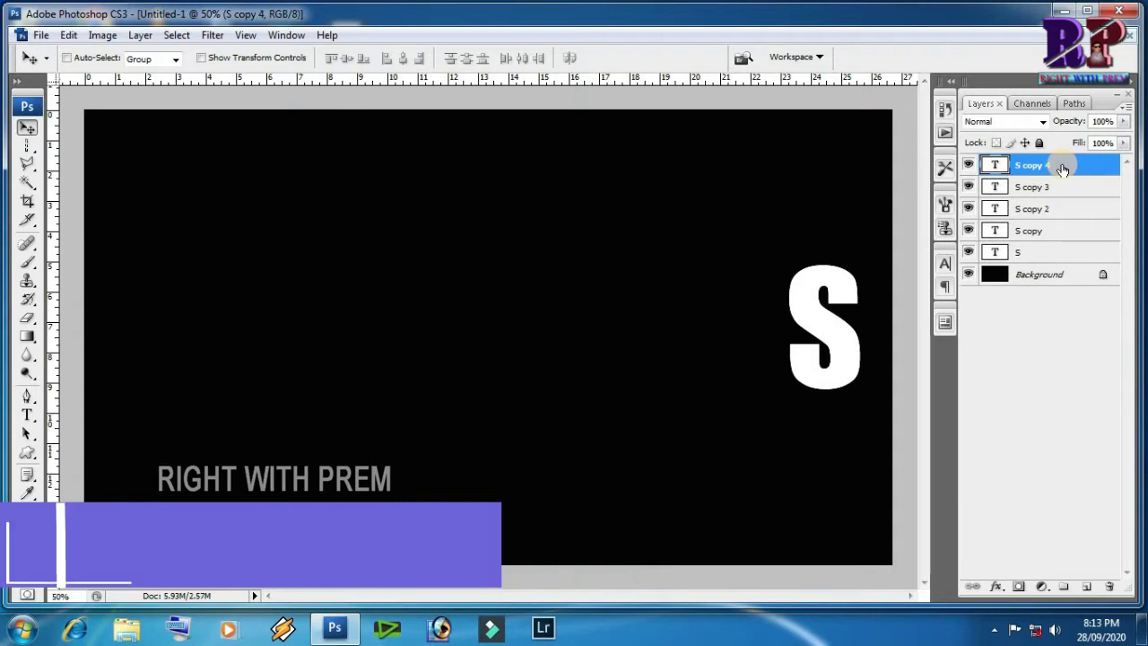
pyautogui.hotkey('ctrl', 'j')
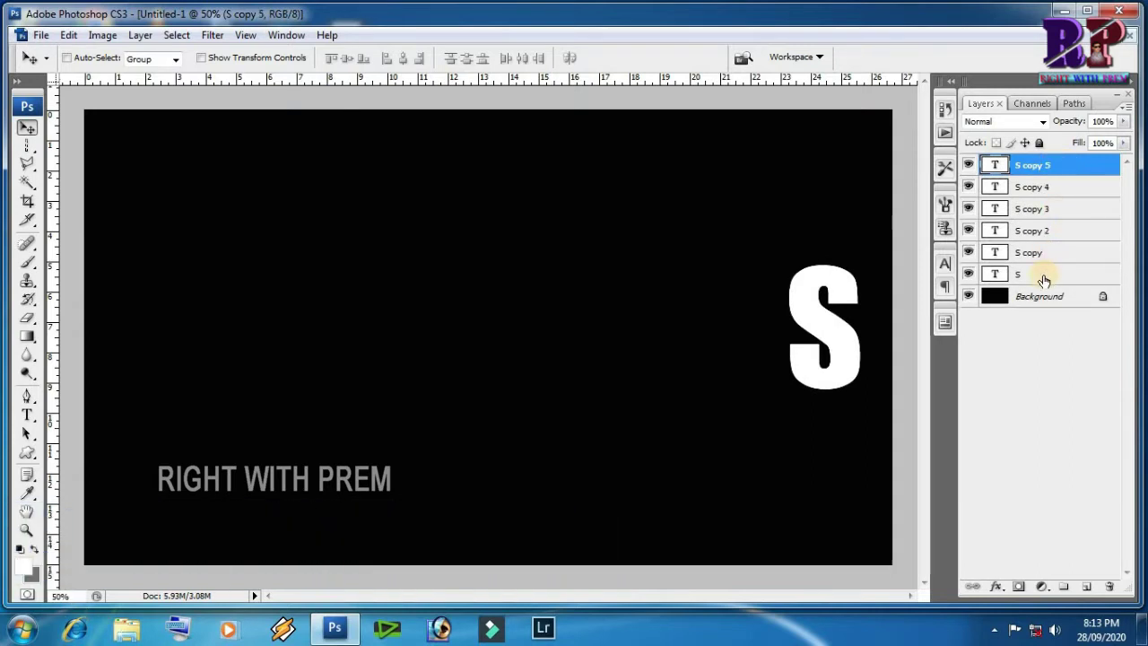
pyautogui.click(1043, 274)
pyautogui.click(1054, 252)
pyautogui.click(1060, 230)
pyautogui.click(1065, 208)
pyautogui.click(1069, 188)
pyautogui.click(1070, 165)
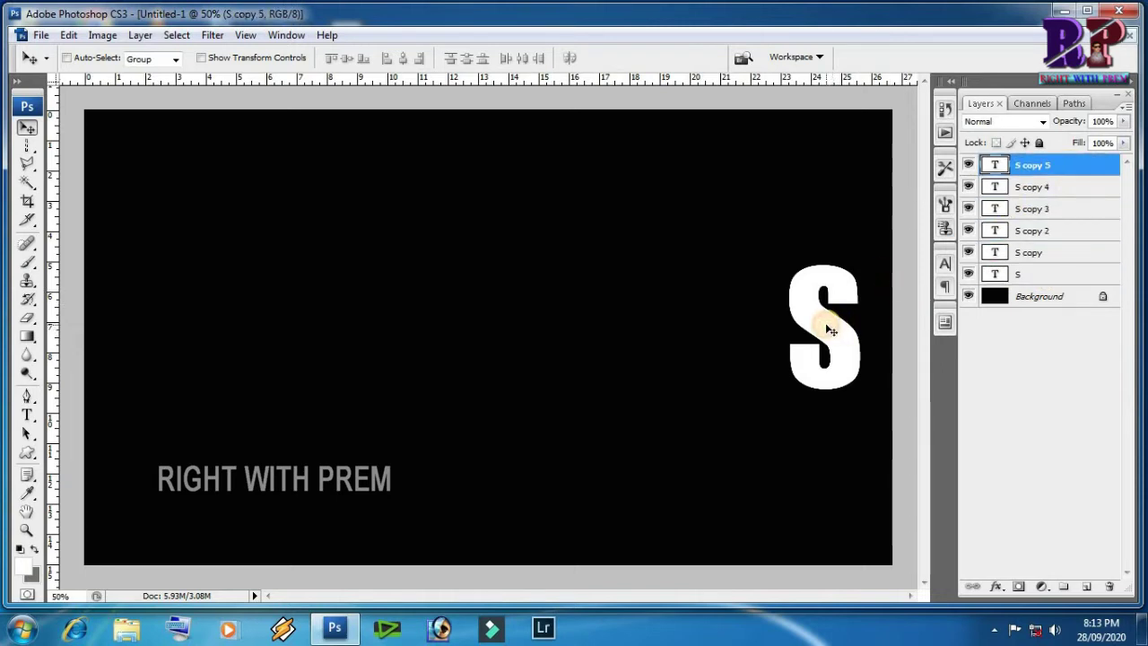
pyautogui.moveTo(814, 321)
pyautogui.mouseDown()
pyautogui.moveTo(179, 323)
pyautogui.moveTo(164, 333)
pyautogui.mouseUp()
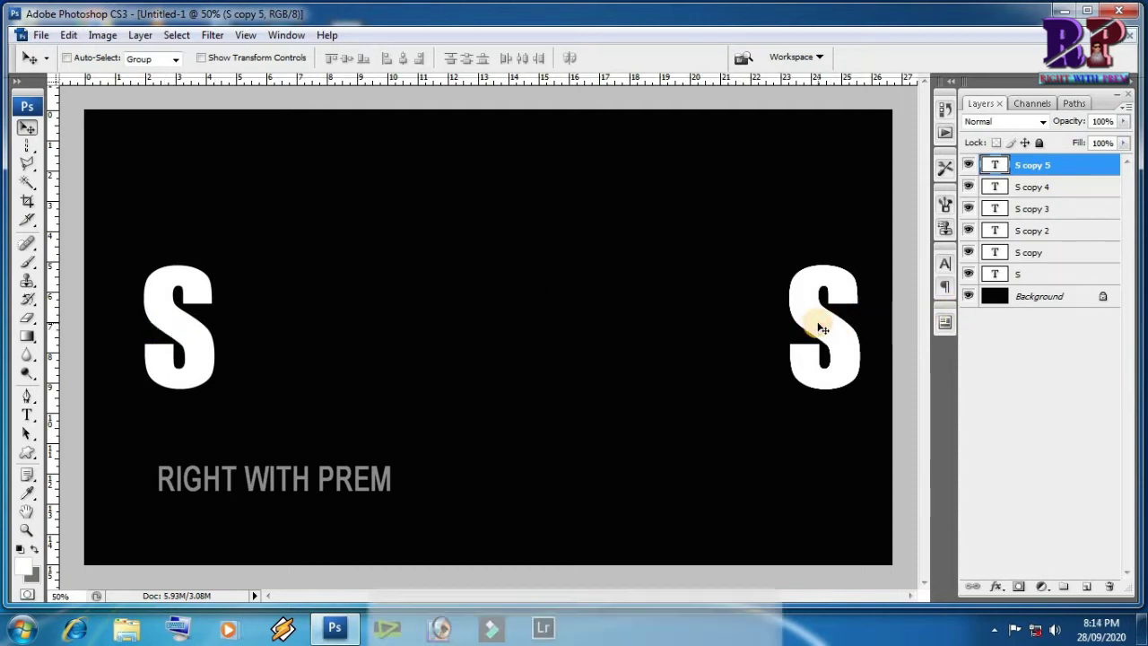
pyautogui.press('t')
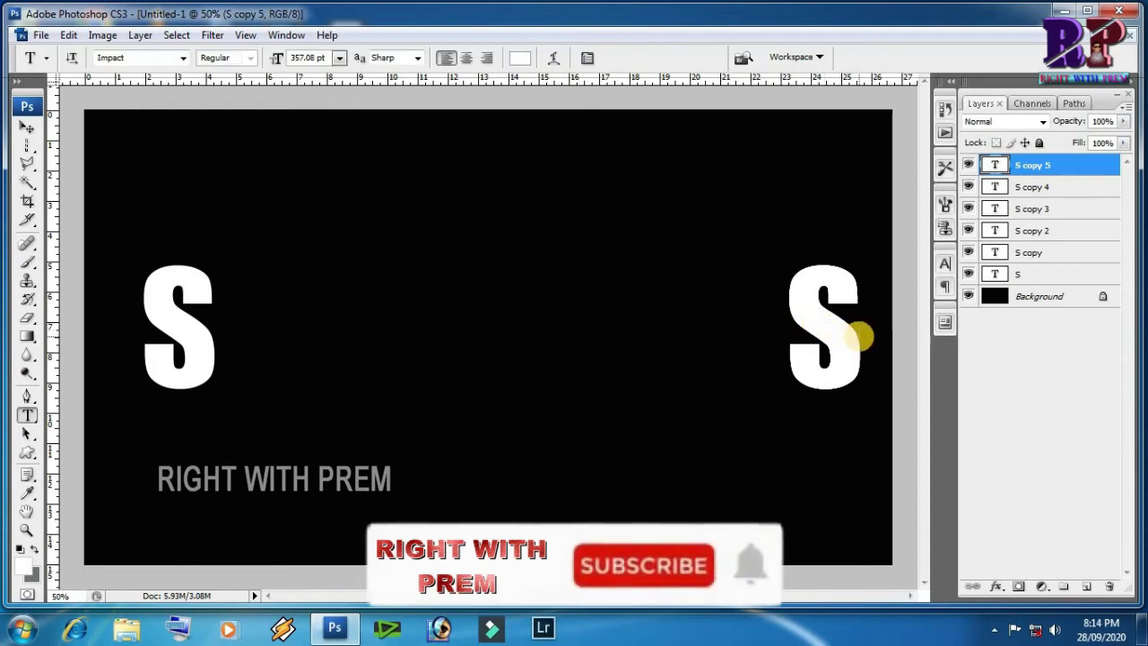
# Retype the first right-hand S copy as H and place it beside the left S.
pyautogui.click(852, 337)
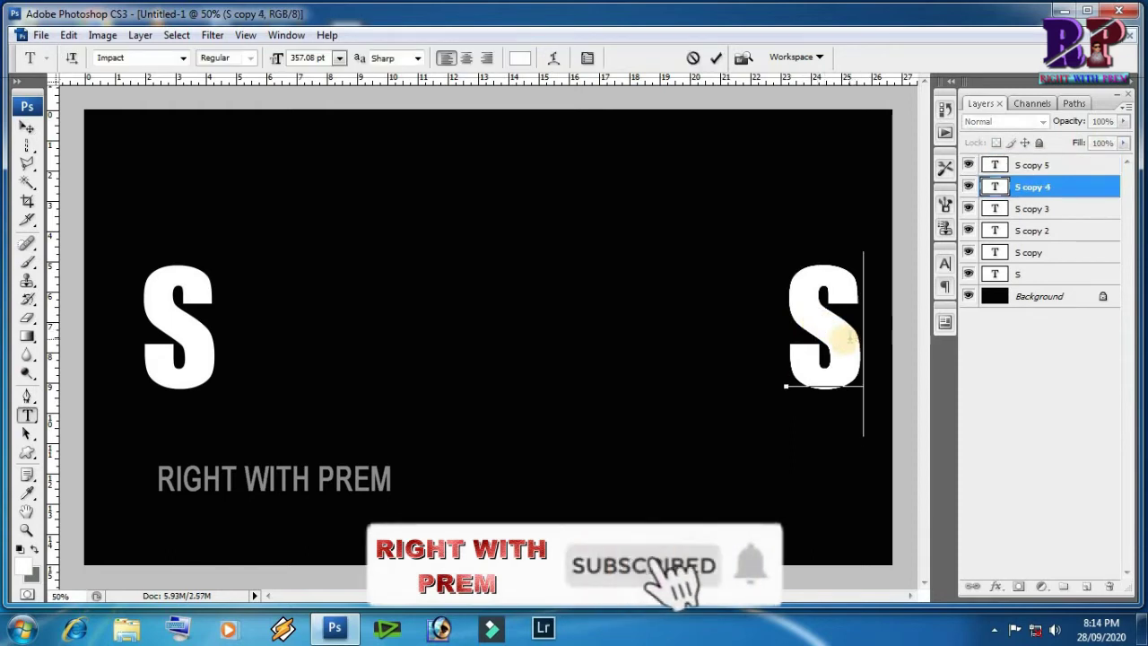
pyautogui.press('Left')
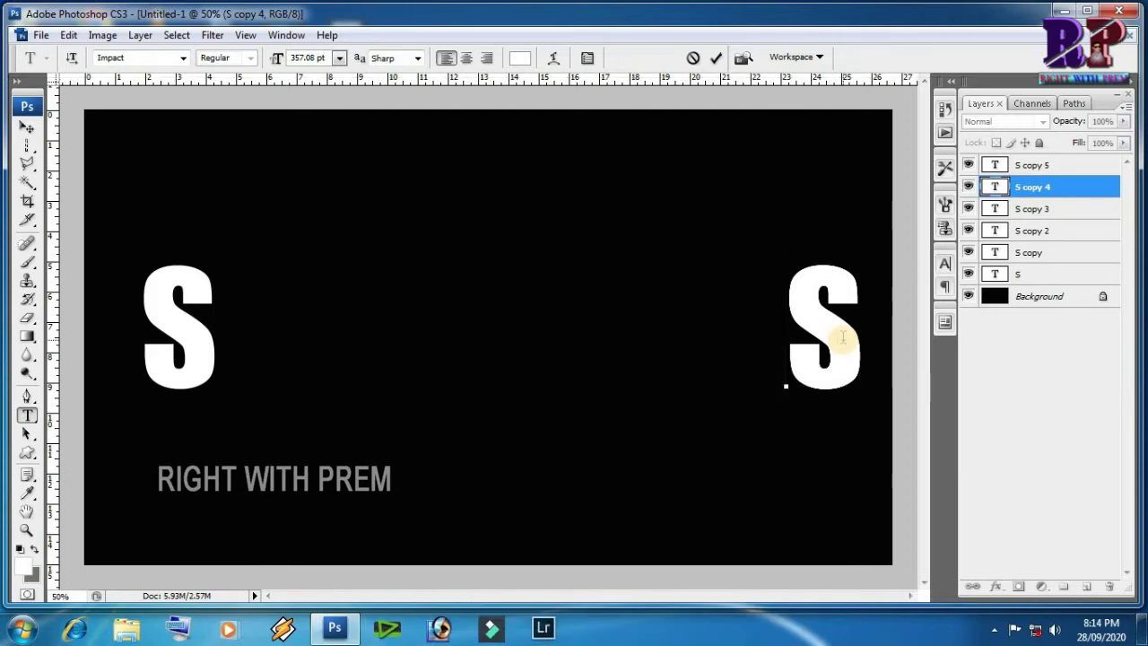
pyautogui.hotkey('shift', 'Right')
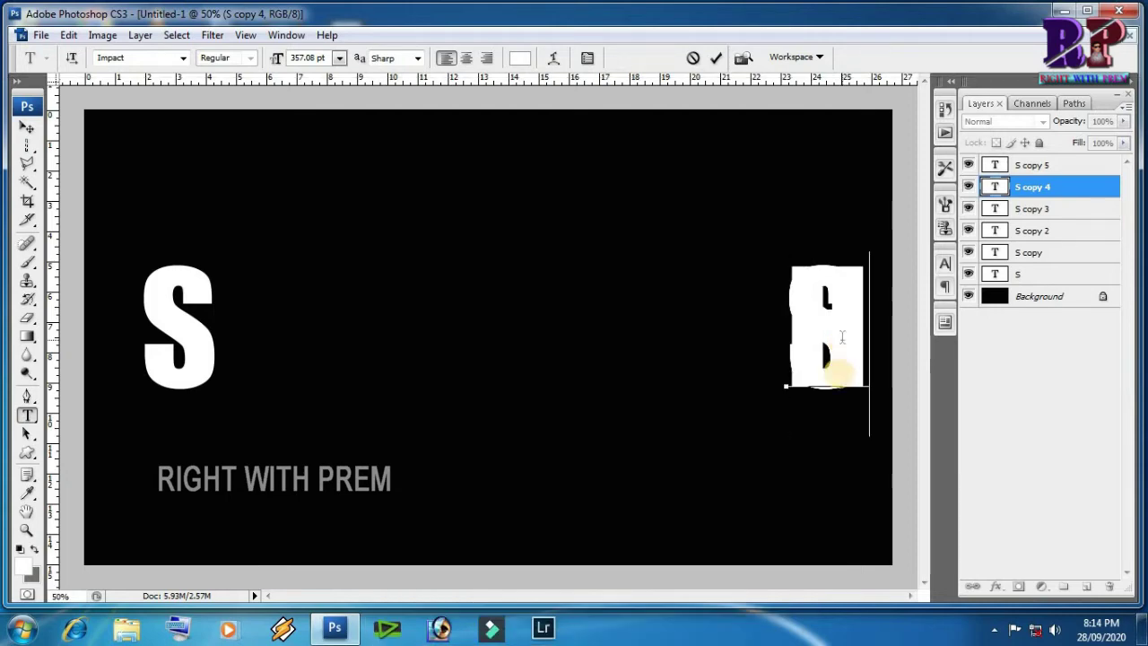
pyautogui.click(27, 130)
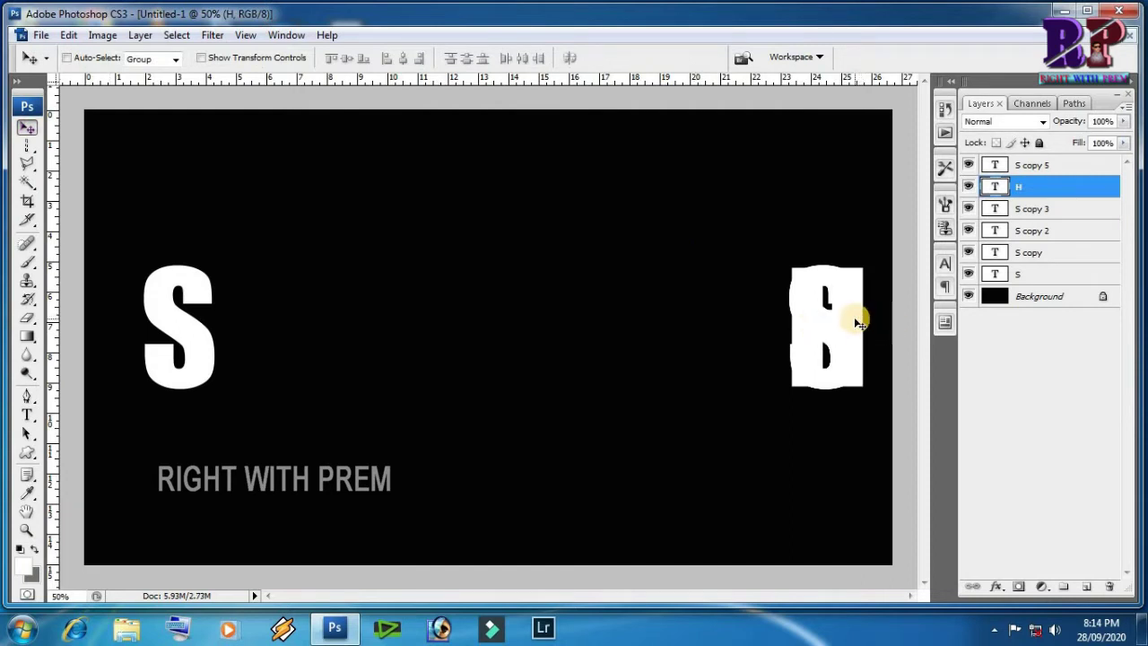
pyautogui.moveTo(858, 321); pyautogui.dragTo(277, 356)
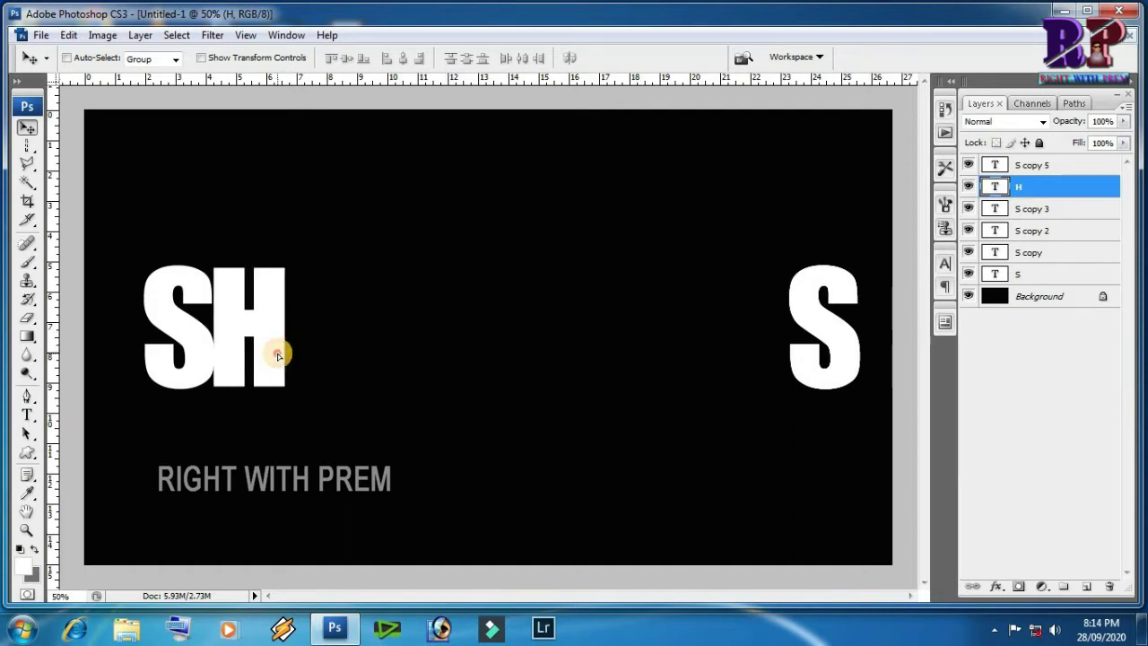
pyautogui.hotkey('ctrl', 'z')
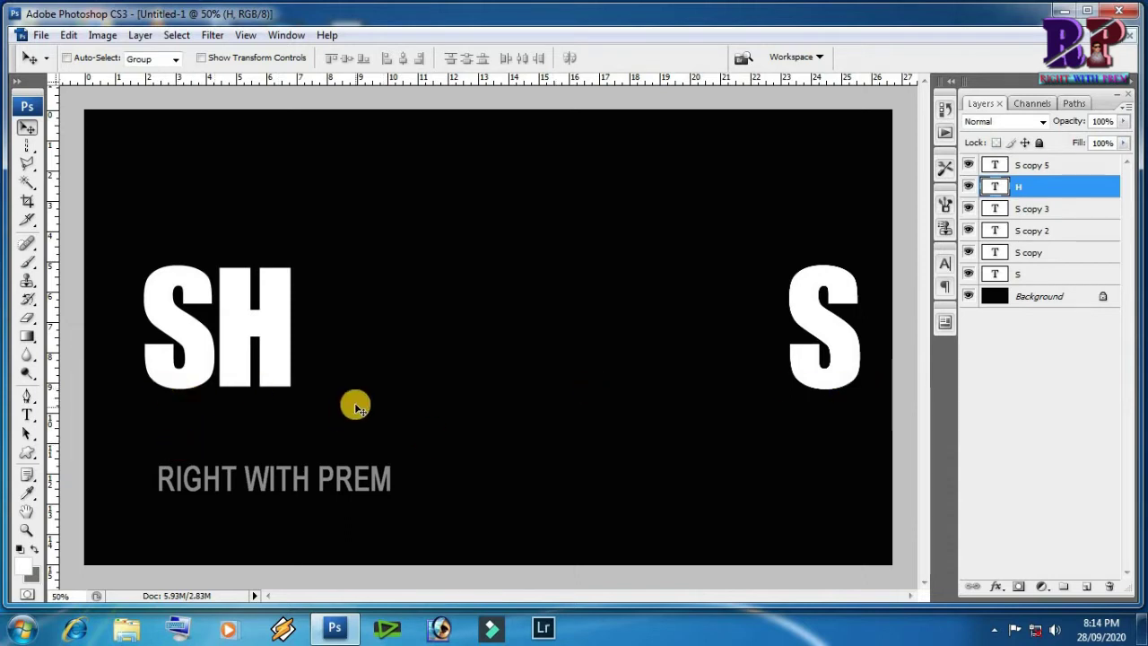
pyautogui.hotkey('ctrl', 'z')
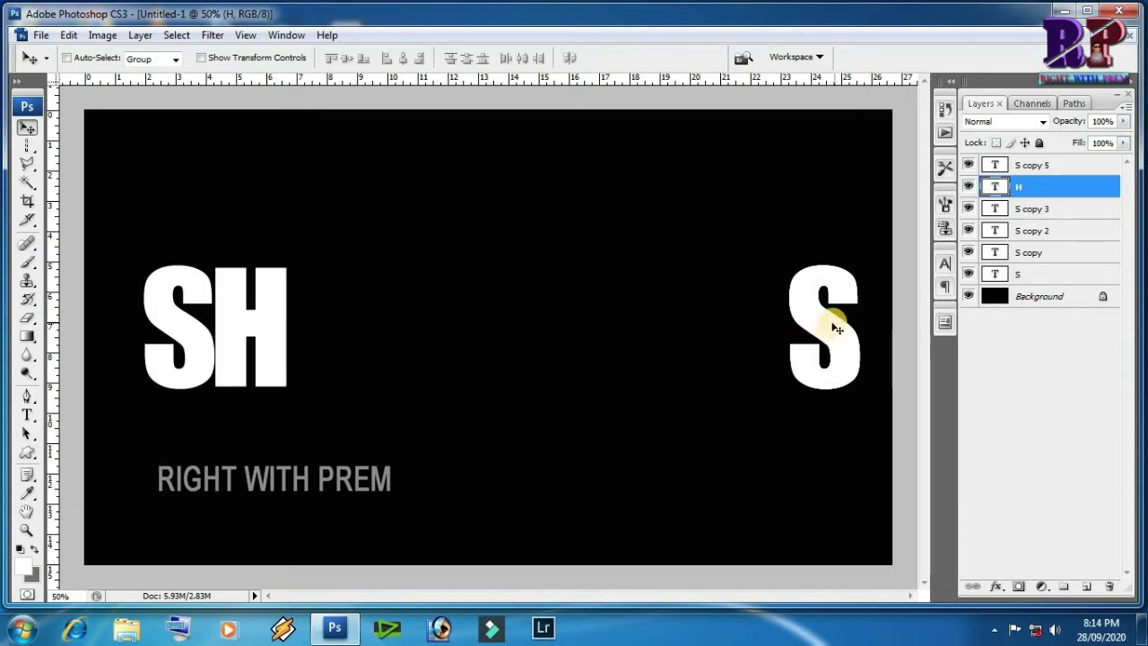
# Retype the next S copy as A and place it right after SH.
pyautogui.press('t')
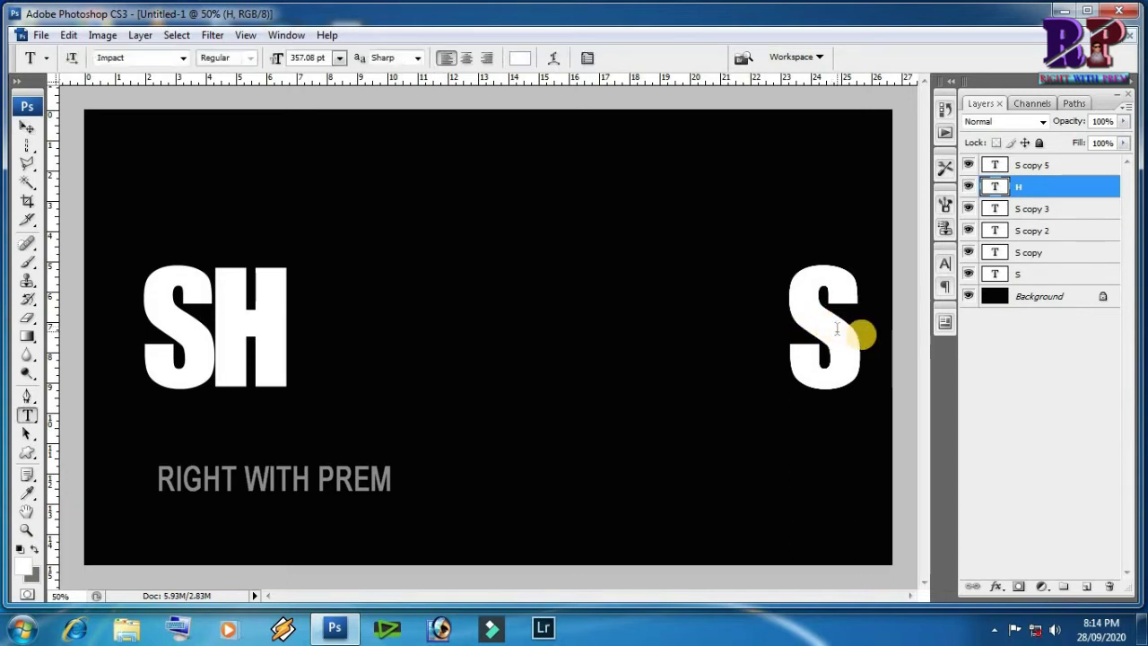
pyautogui.click(860, 337)
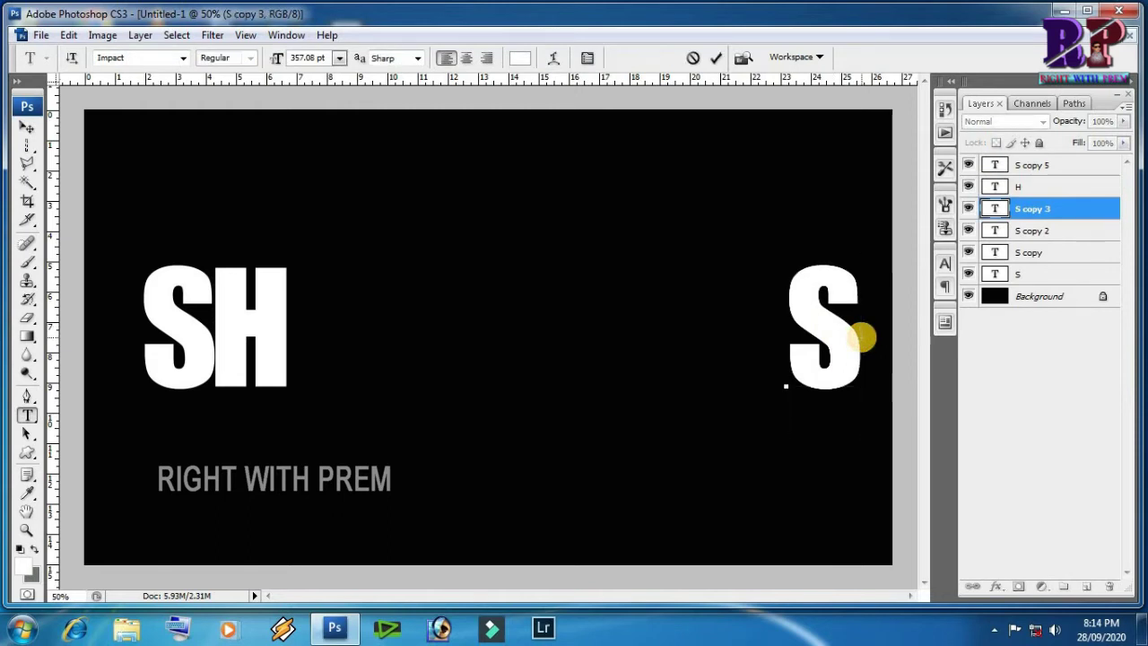
pyautogui.hotkey('ctrl', 'a')
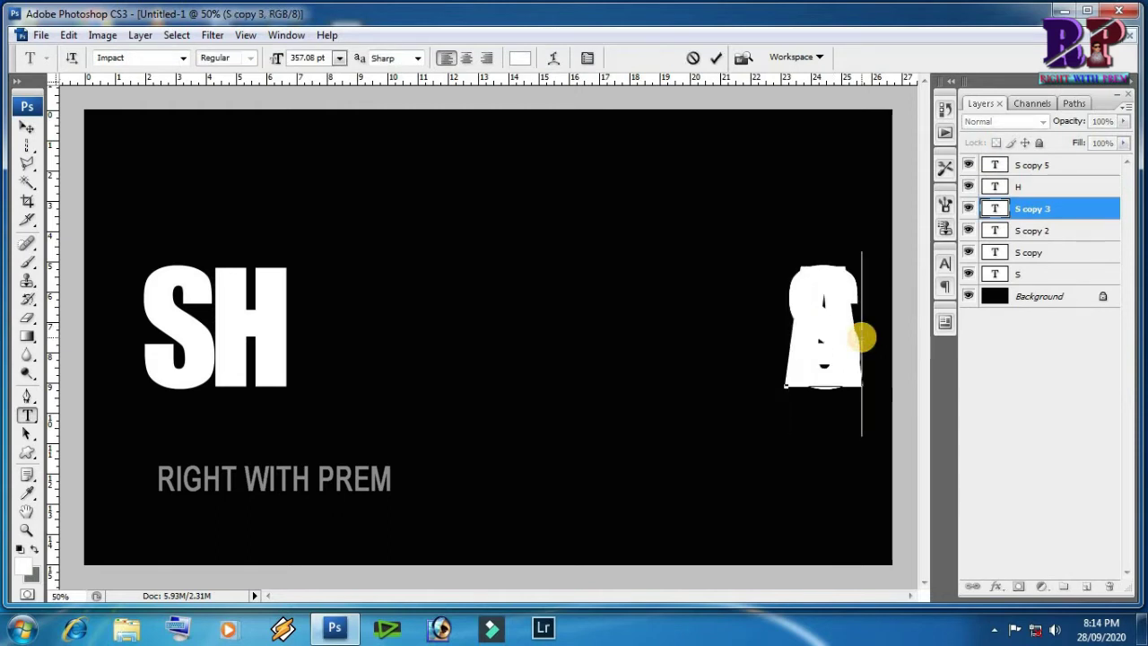
pyautogui.click(27, 127)
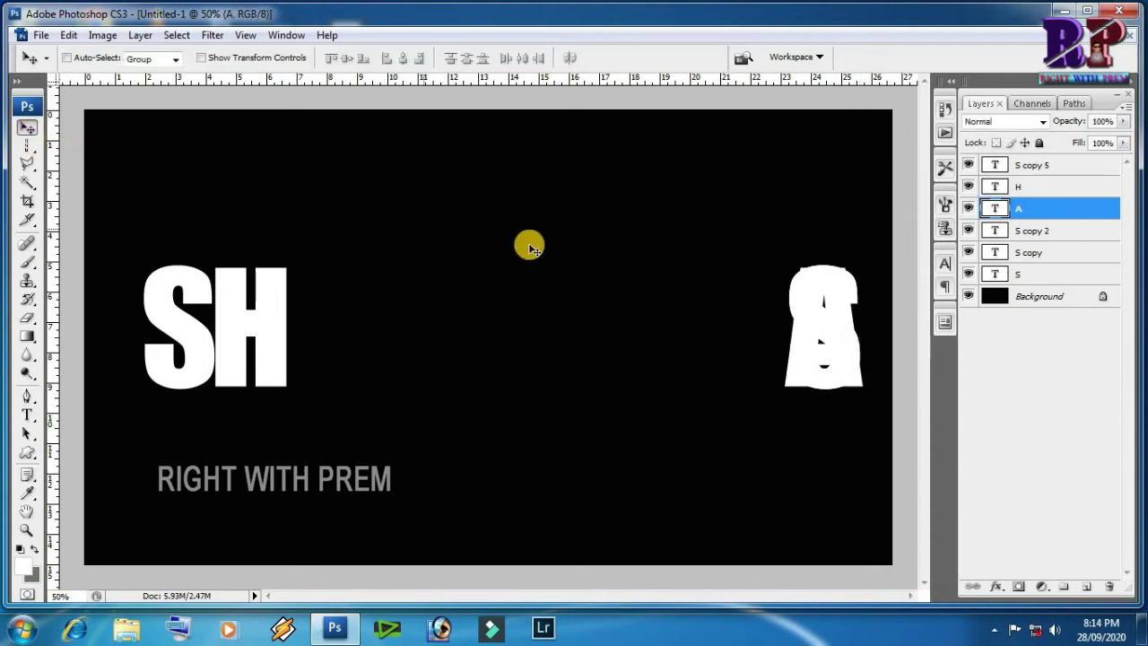
pyautogui.moveTo(816, 305); pyautogui.dragTo(321, 311)
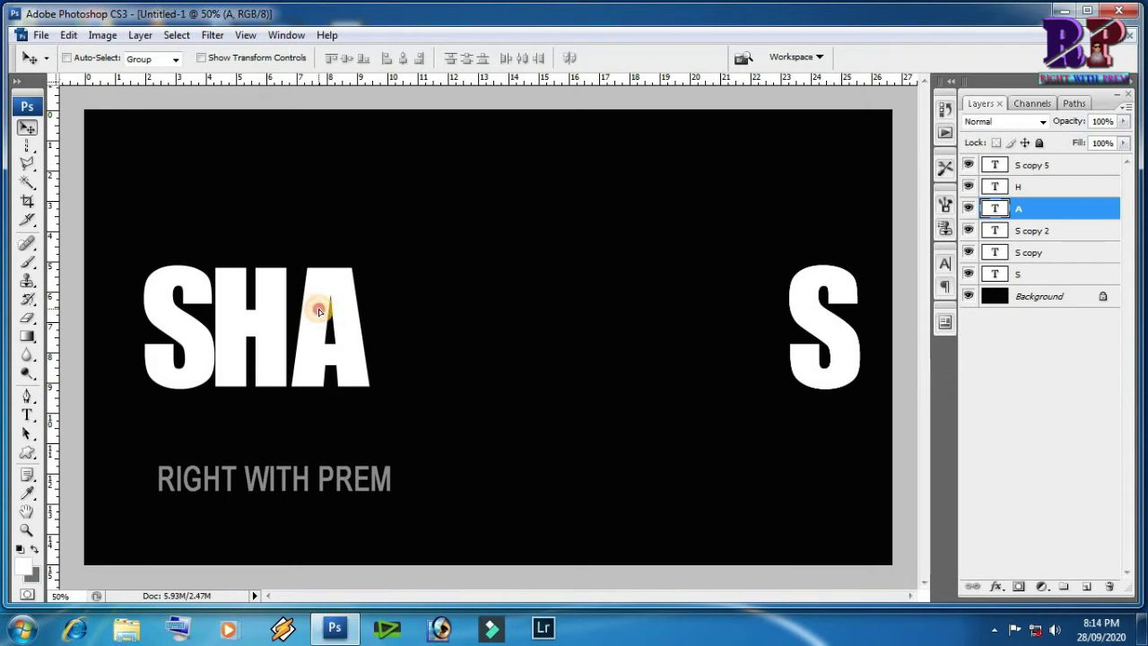
pyautogui.moveTo(318, 311); pyautogui.dragTo(312, 311)
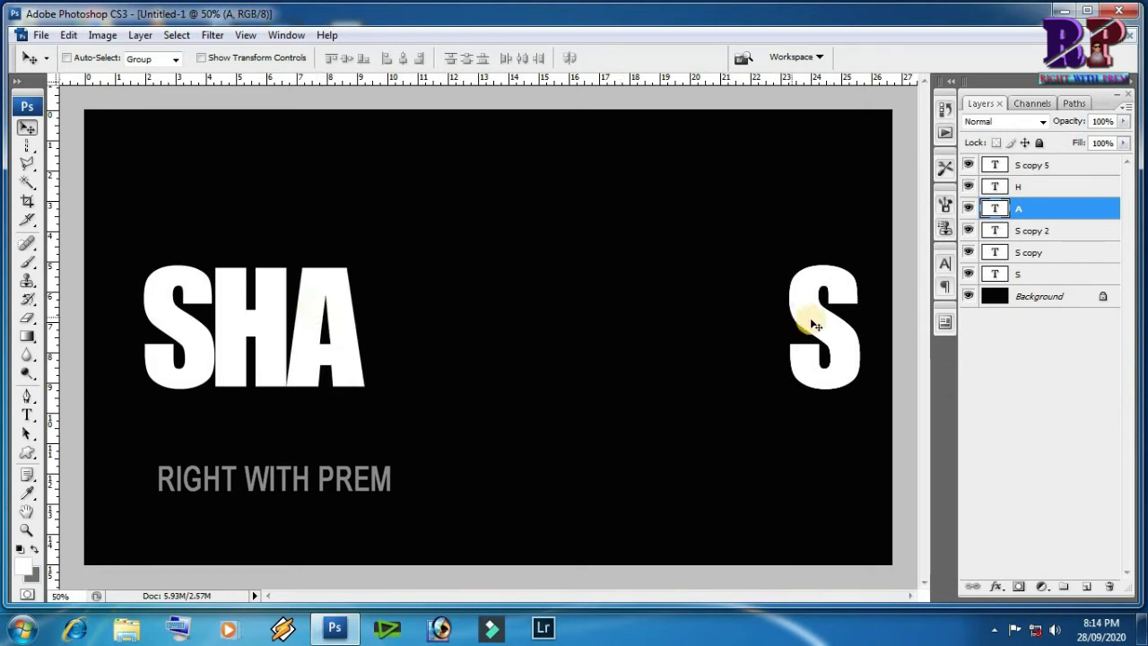
# Retype the next S copy as D and move it after SHA.
pyautogui.press('t')
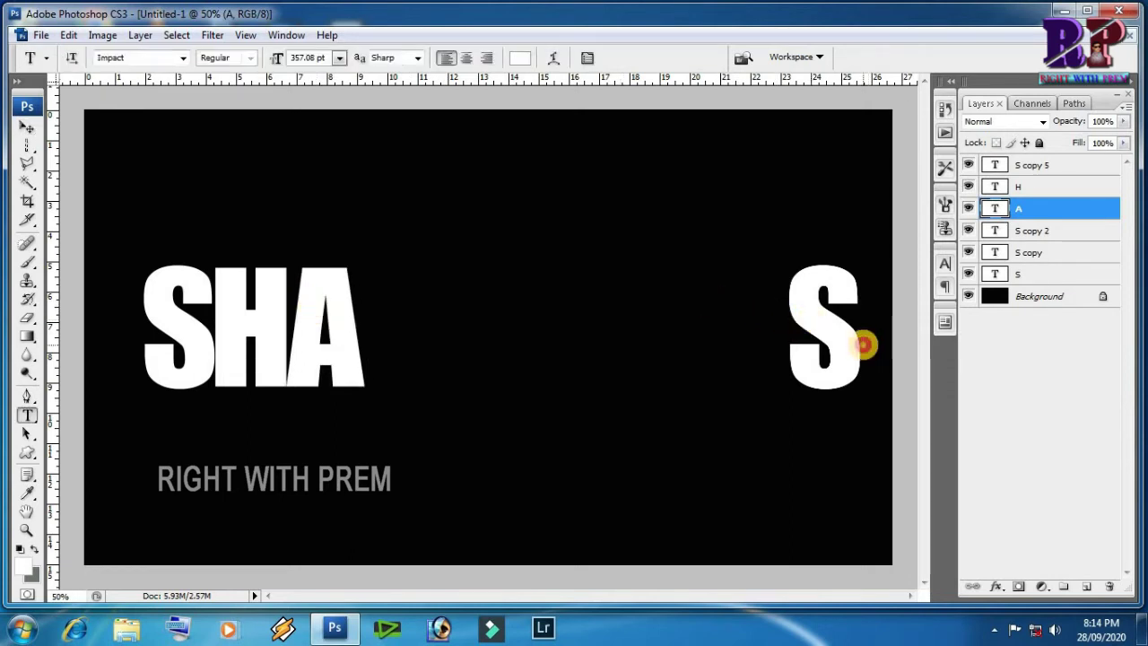
pyautogui.click(862, 345)
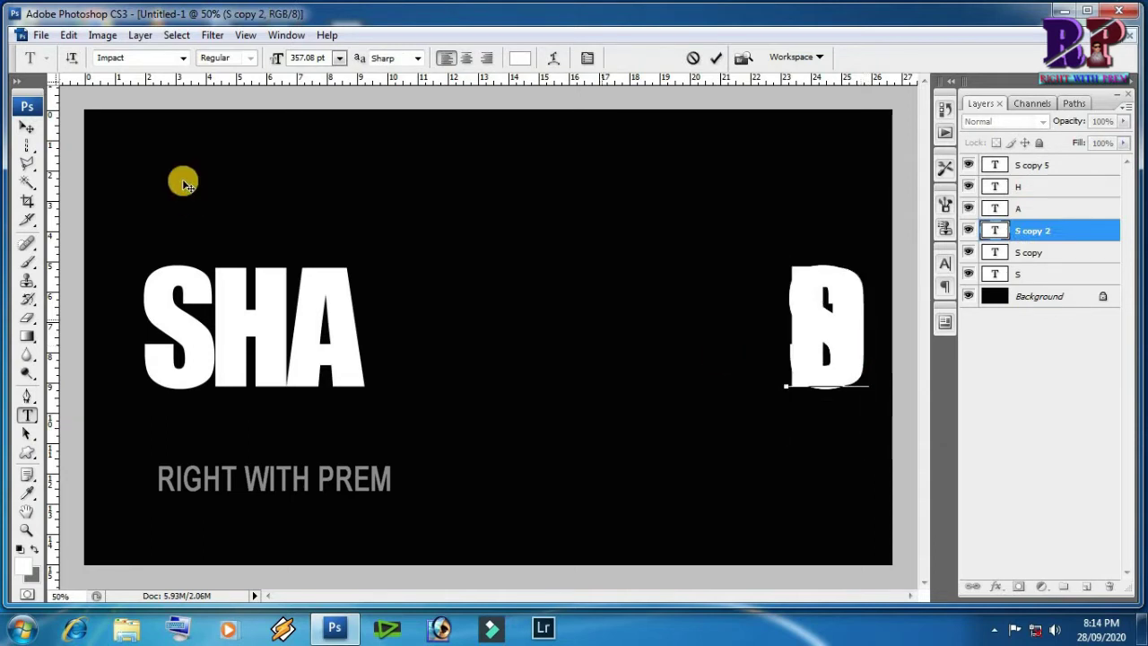
pyautogui.click(27, 127)
pyautogui.moveTo(853, 325); pyautogui.dragTo(424, 331)
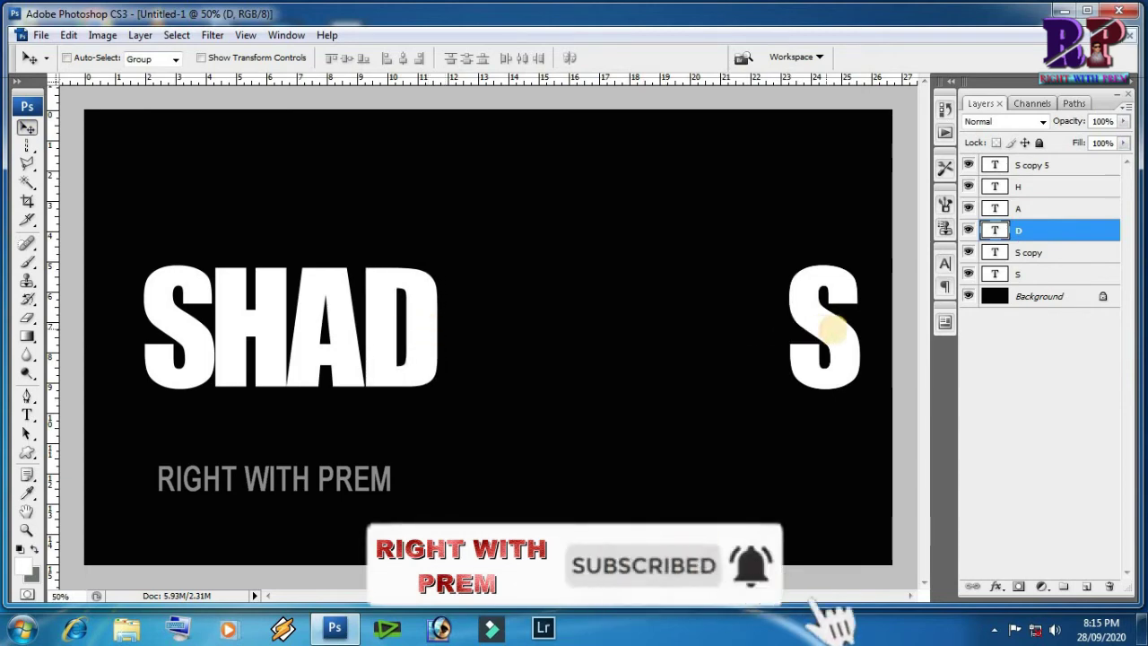
# Retype the next S copy as O and nudge it in beside the D.
pyautogui.press('t')
pyautogui.click(858, 340)
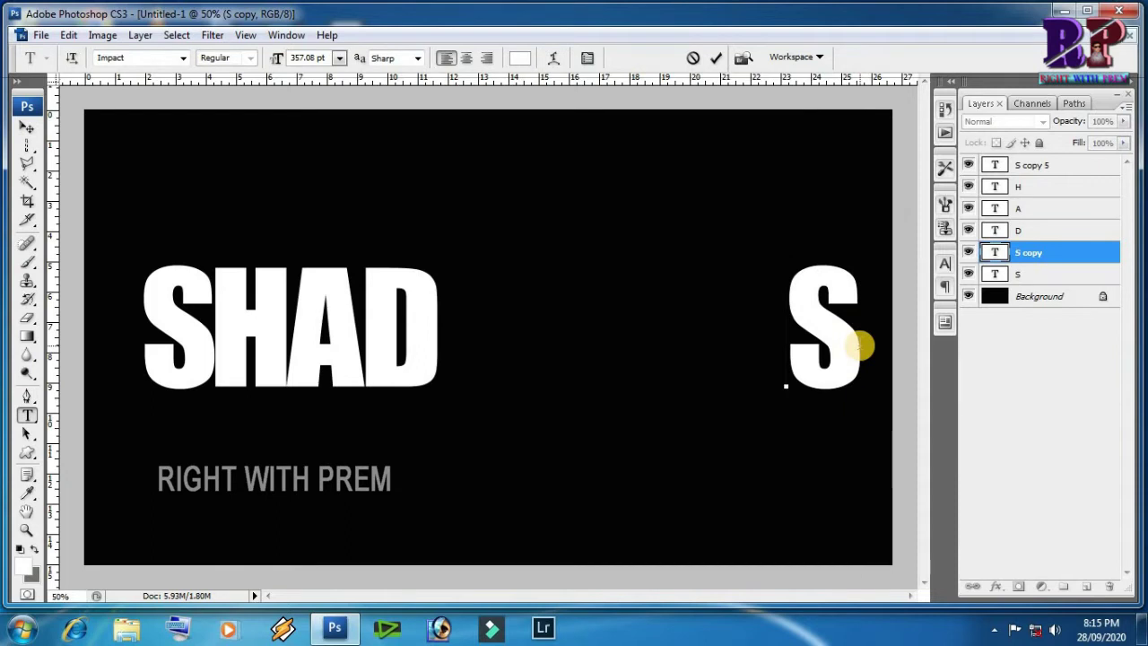
pyautogui.hotkey('ctrl', 'a')
pyautogui.write('O')
pyautogui.hotkey('ctrl', 'Return')
pyautogui.press('v')
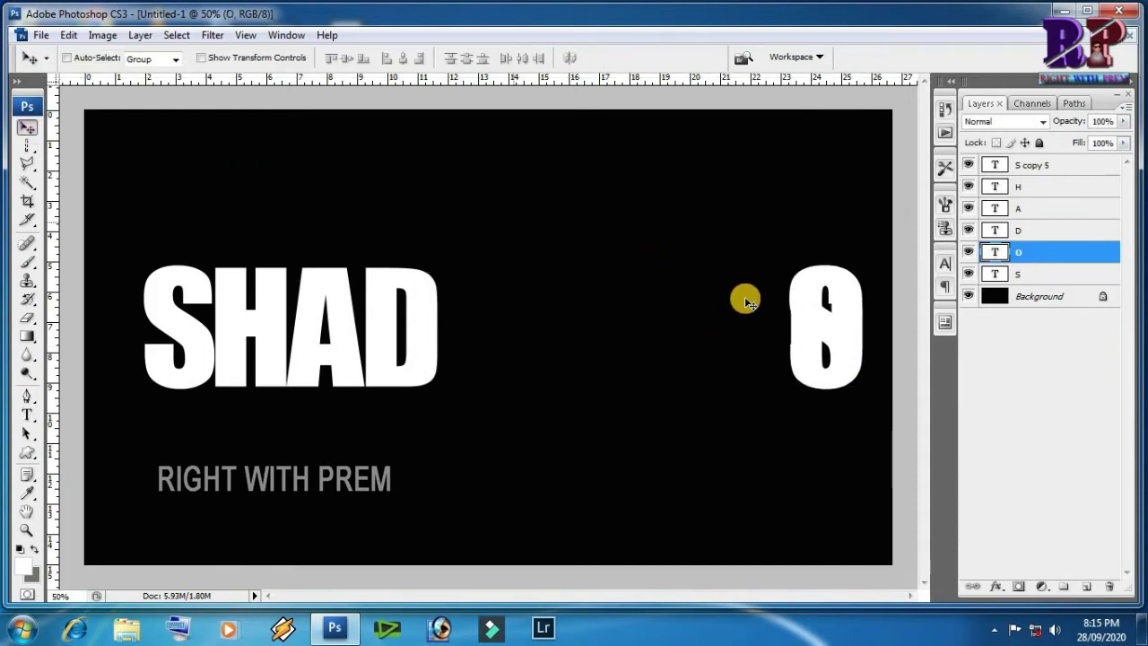
pyautogui.moveTo(807, 308); pyautogui.dragTo(458, 324)
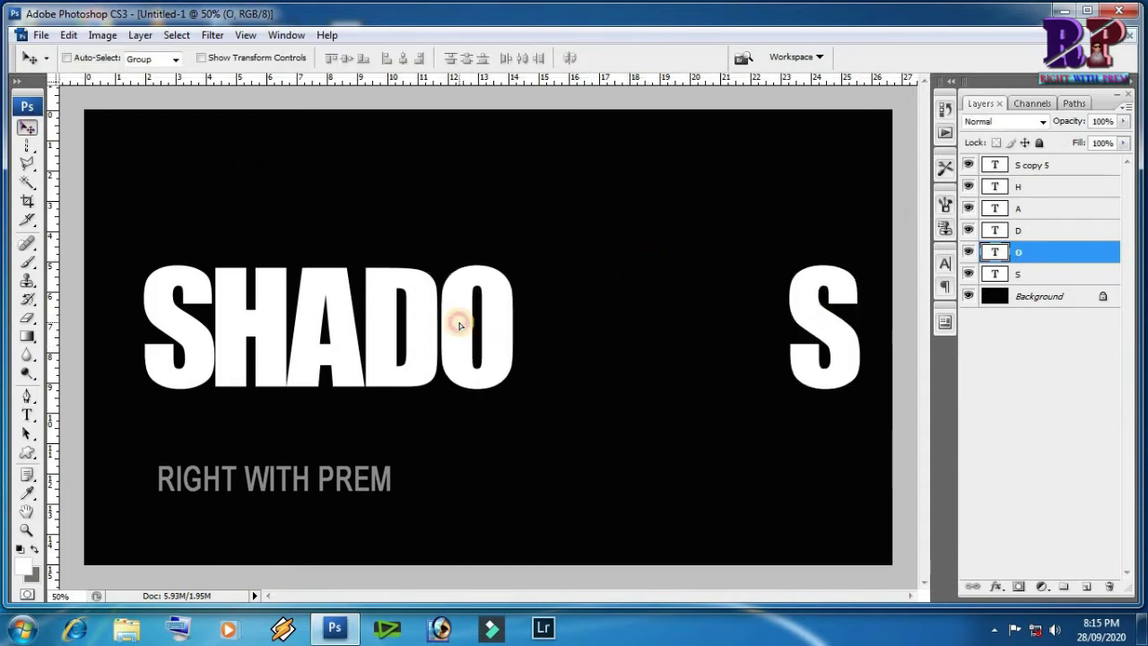
pyautogui.hotkey('shift', 'Left')
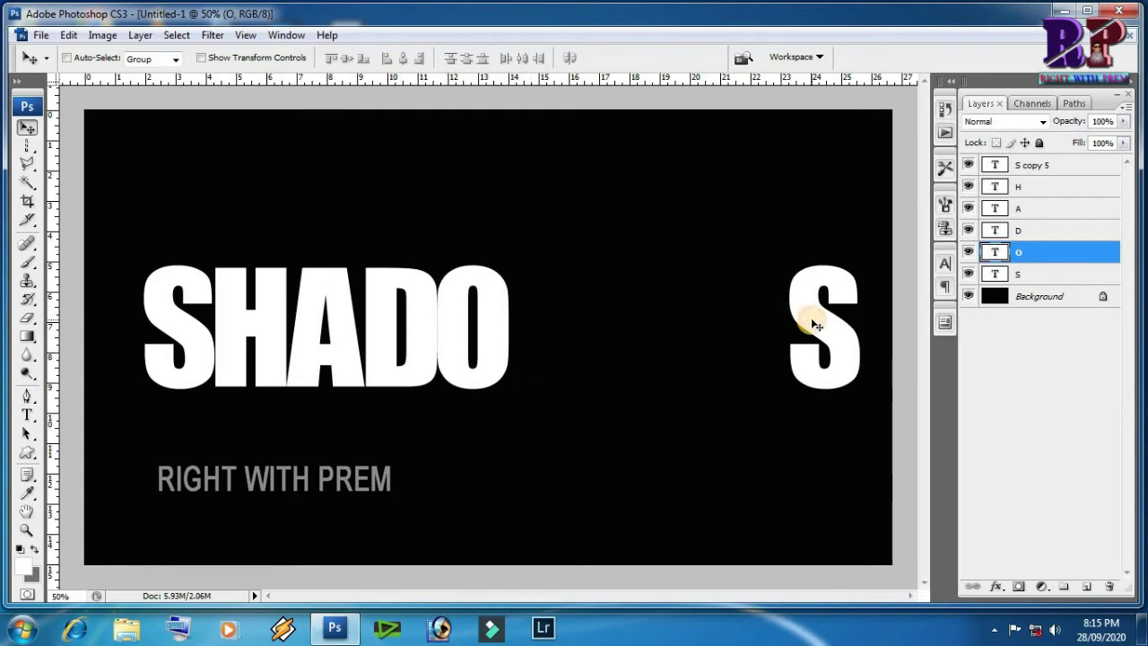
# Retype the last copy as W, place it after SHADO, and select all letter layers.
pyautogui.press('t')
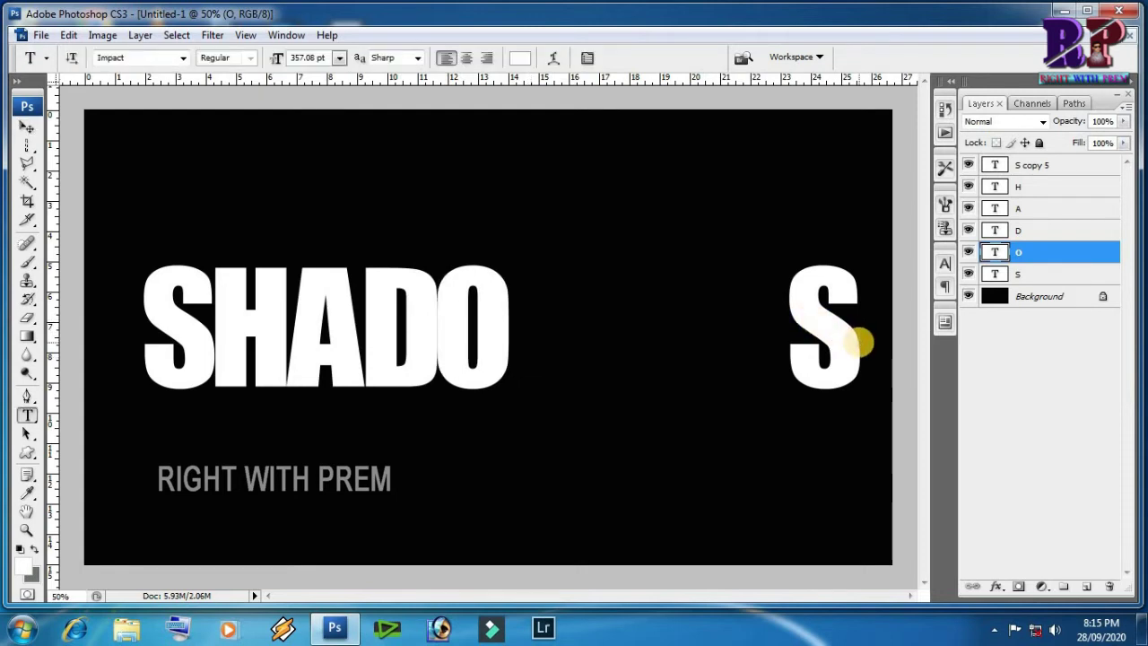
pyautogui.click(858, 341)
pyautogui.press('BackSpace')
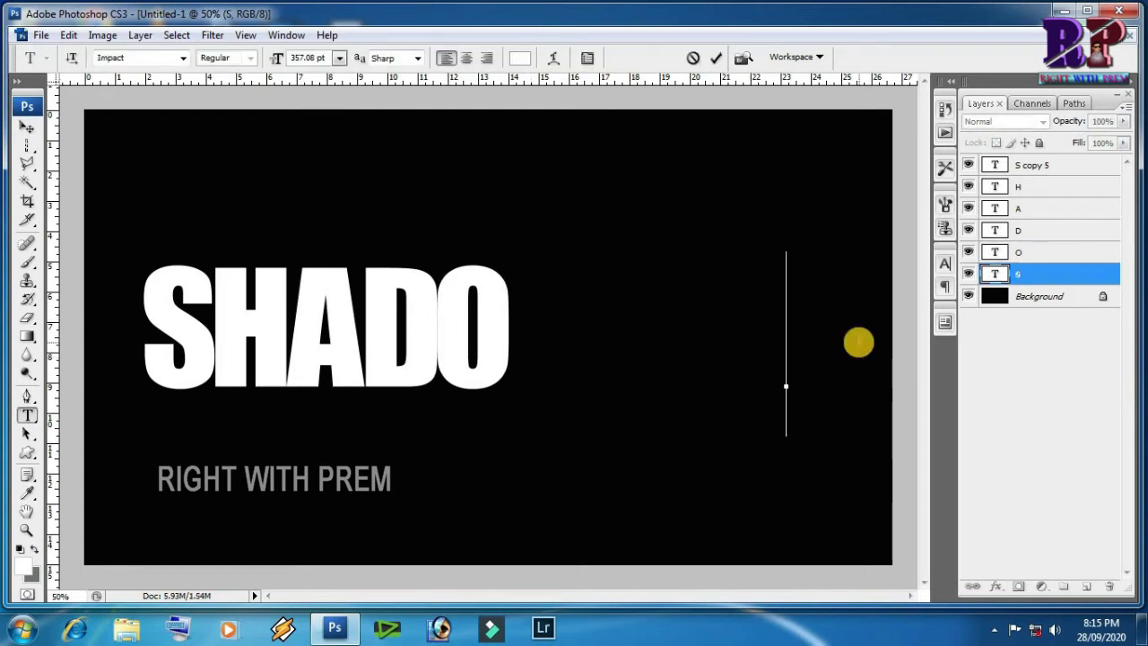
pyautogui.write('W')
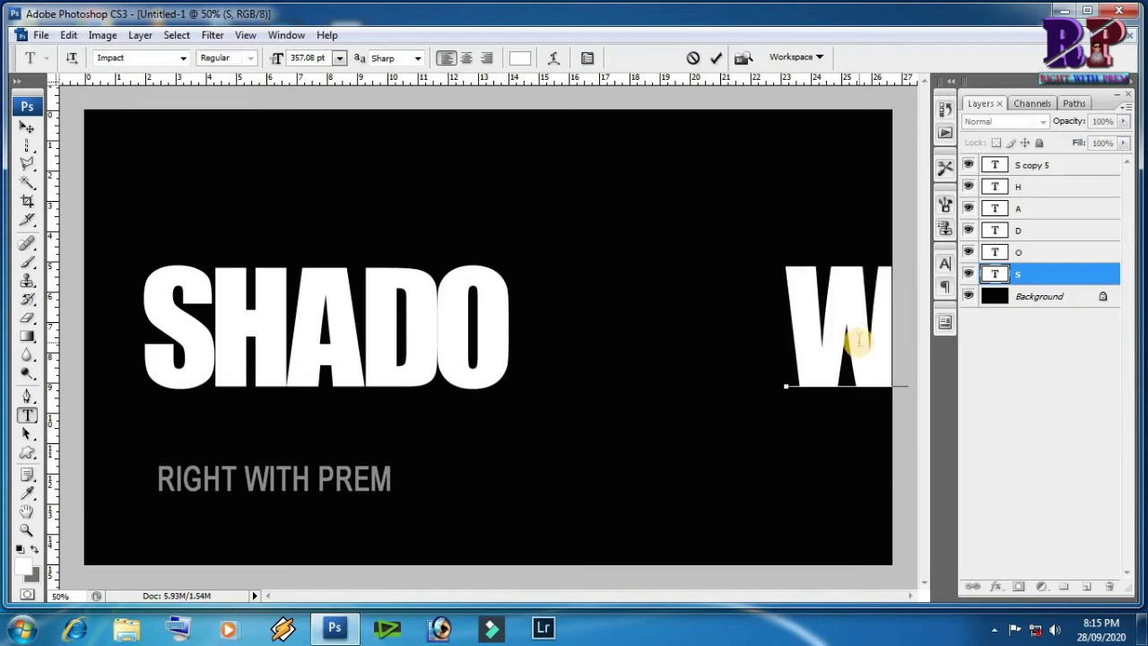
pyautogui.click(27, 127)
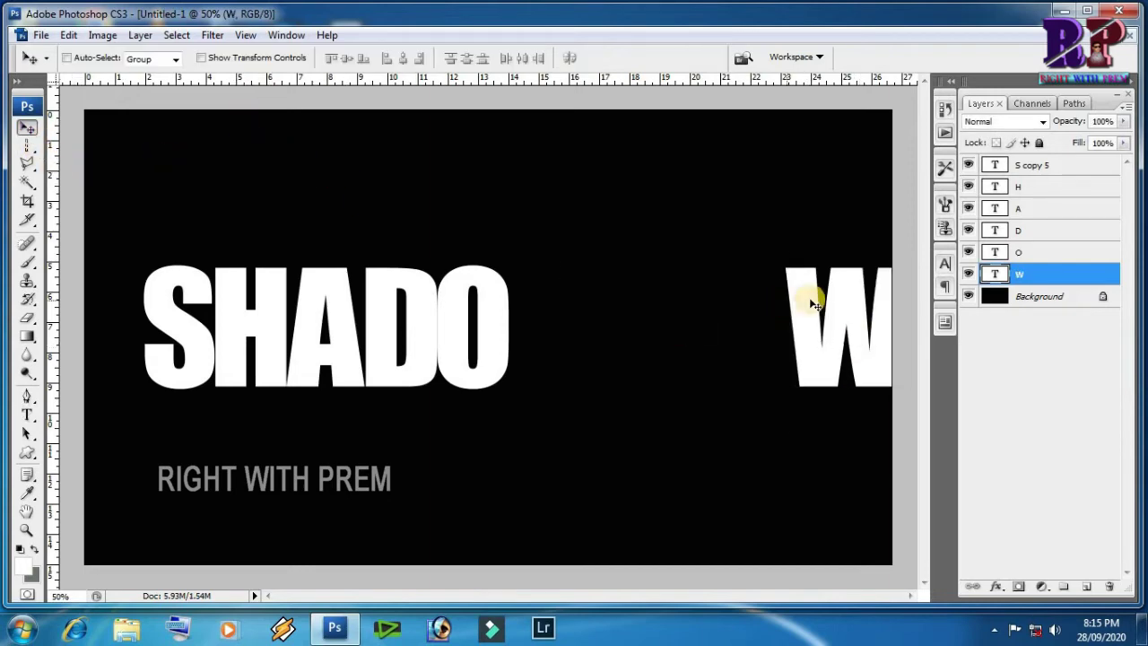
pyautogui.moveTo(809, 304); pyautogui.dragTo(529, 324)
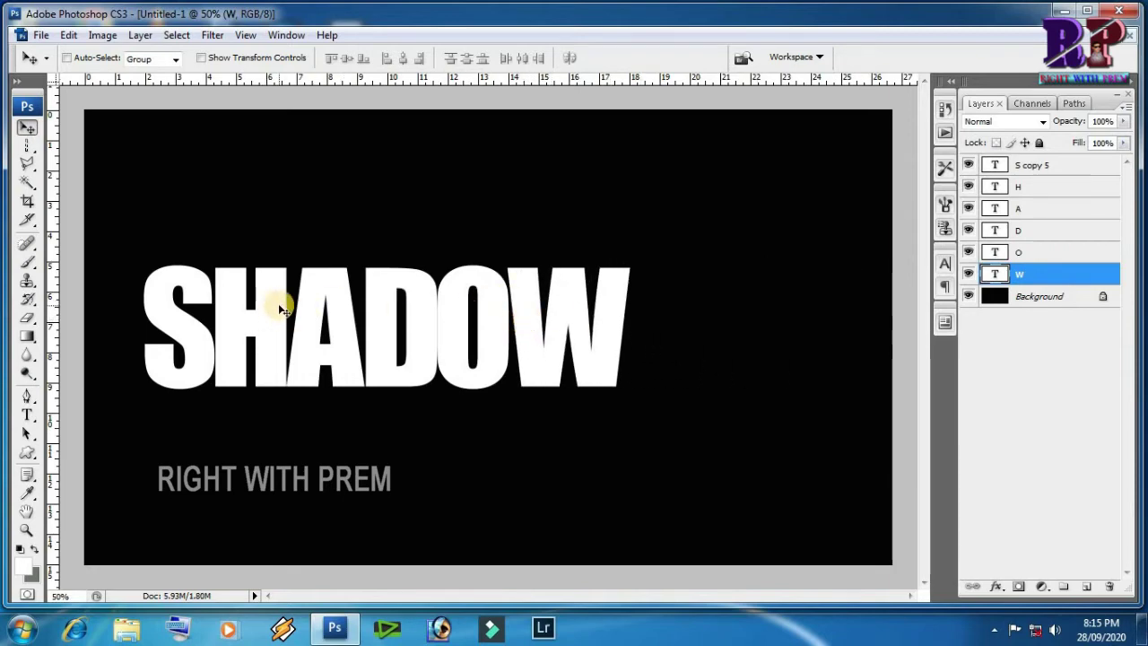
pyautogui.keyDown('shift'); pyautogui.click(1059, 166); pyautogui.keyUp('shift')
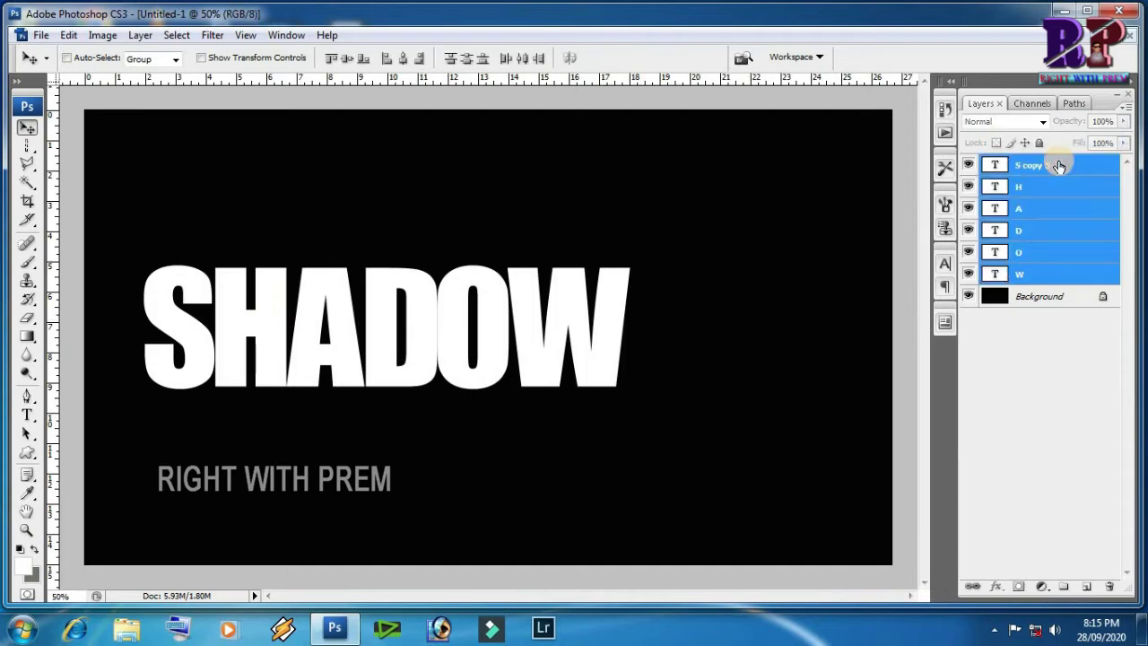
# Stretch all six letters together to 144.1% width and commit the transform.
pyautogui.hotkey('ctrl', 't')
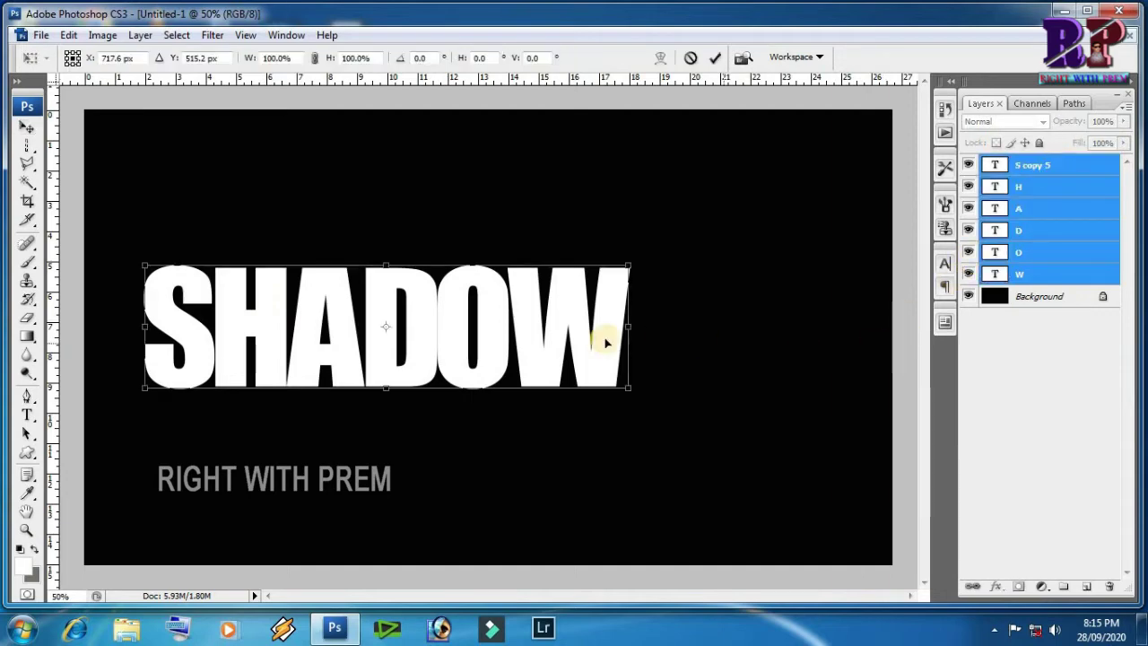
pyautogui.moveTo(630, 325); pyautogui.dragTo(848, 330)
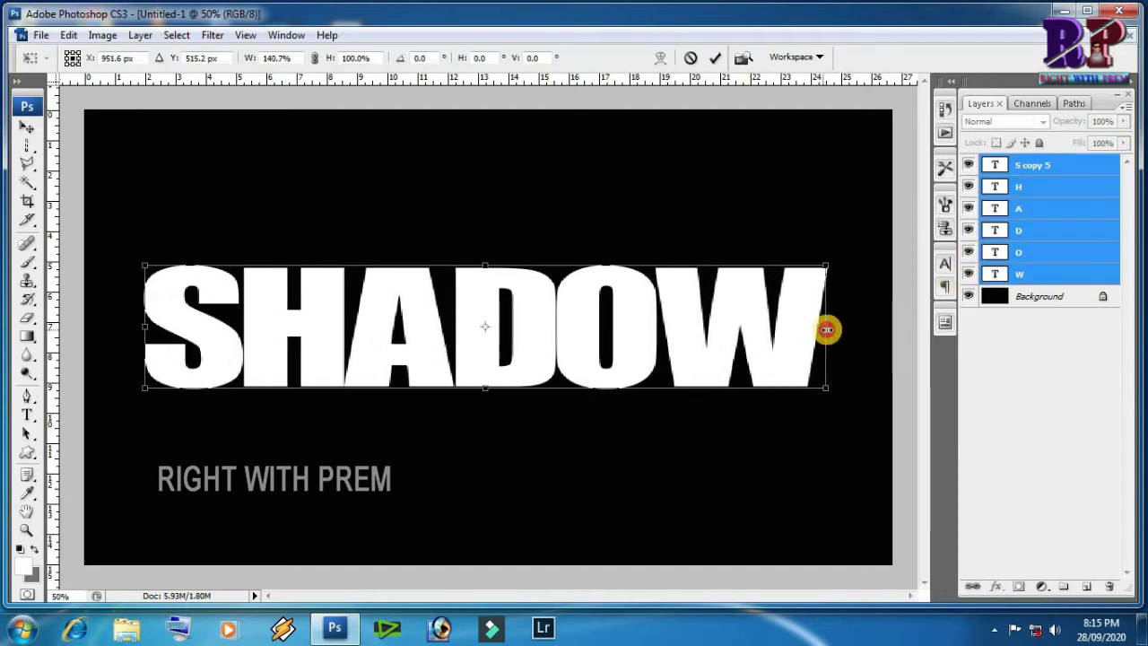
pyautogui.moveTo(847, 330); pyautogui.dragTo(837, 330)
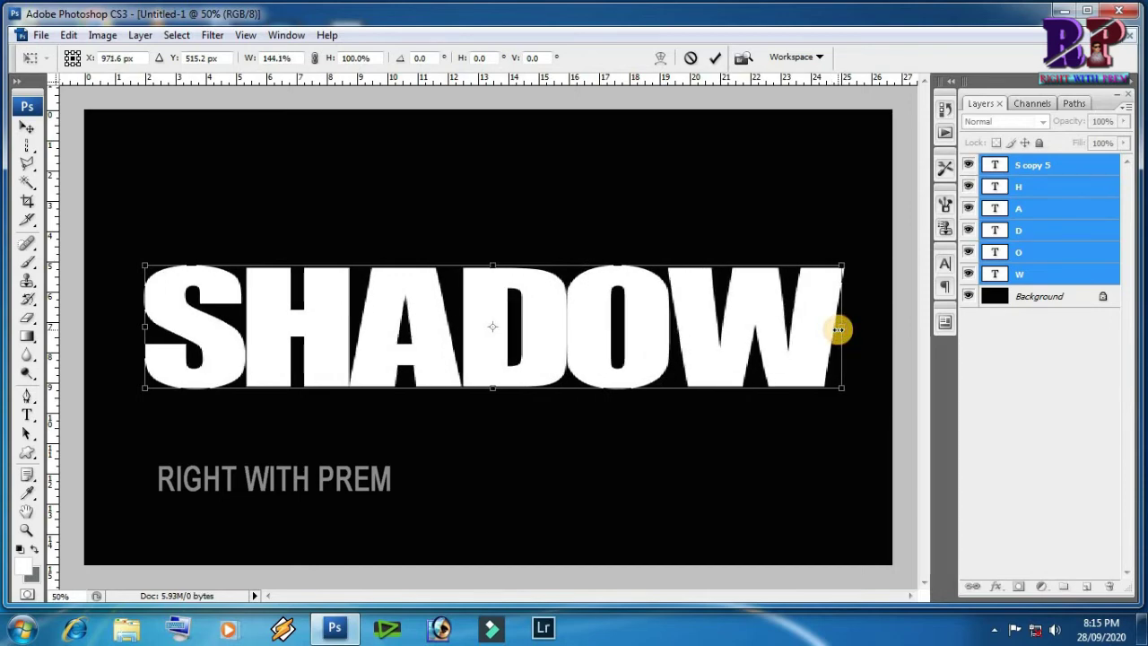
pyautogui.press('Return')
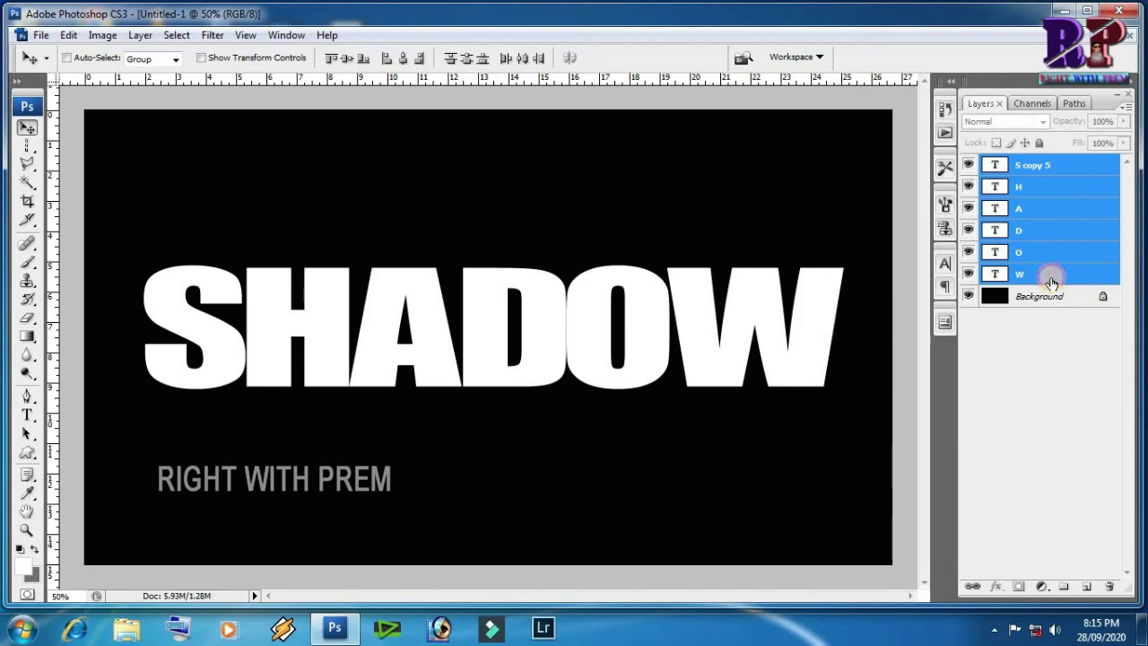
# Click through the W, O, D, A and H letter layers in the Layers panel.
pyautogui.click(1051, 278)
pyautogui.click(1050, 252)
pyautogui.click(1050, 231)
pyautogui.click(1051, 208)
pyautogui.click(1059, 184)
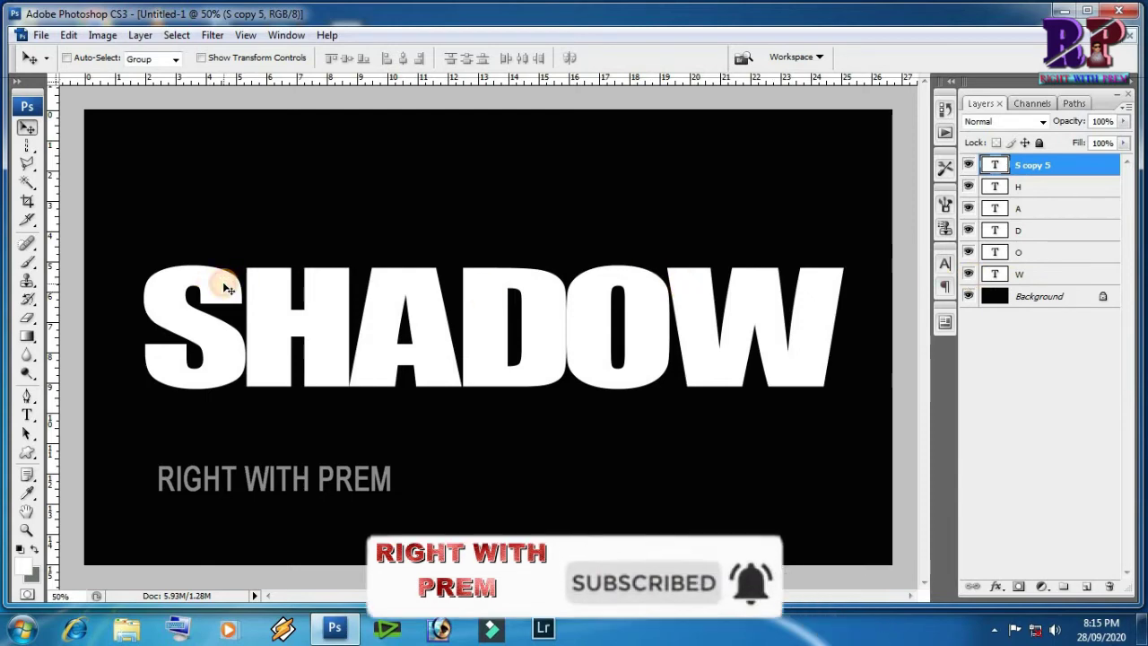
# Rename the 'S copy 5' layer to S.
pyautogui.doubleClick(1040, 166)
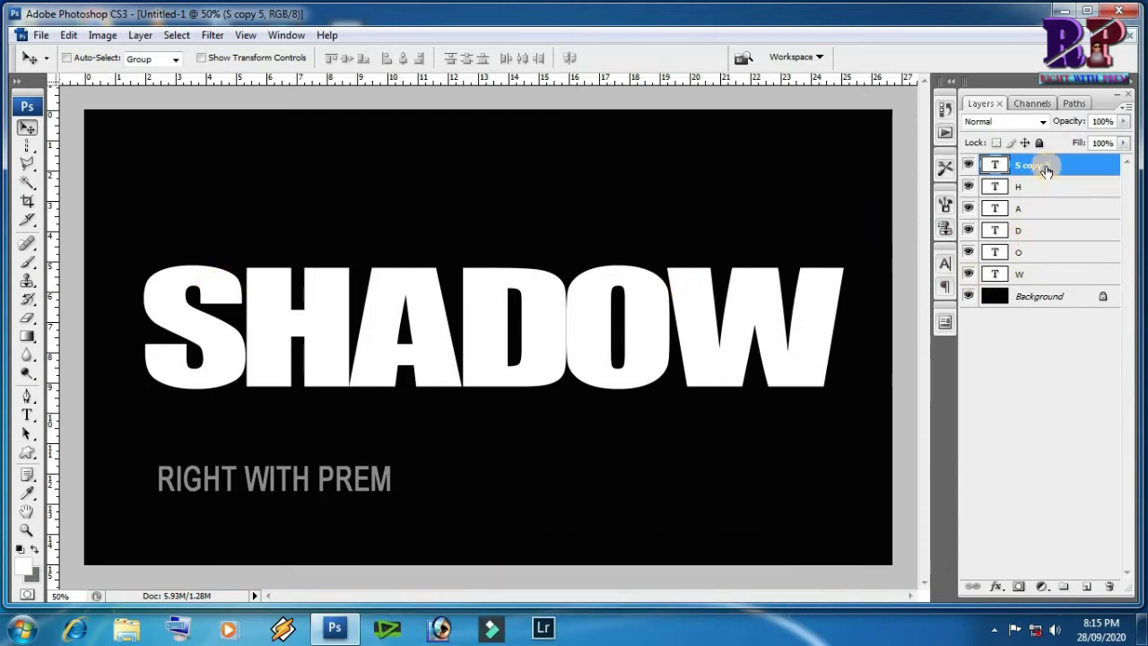
pyautogui.doubleClick(1045, 167)
pyautogui.write('S')
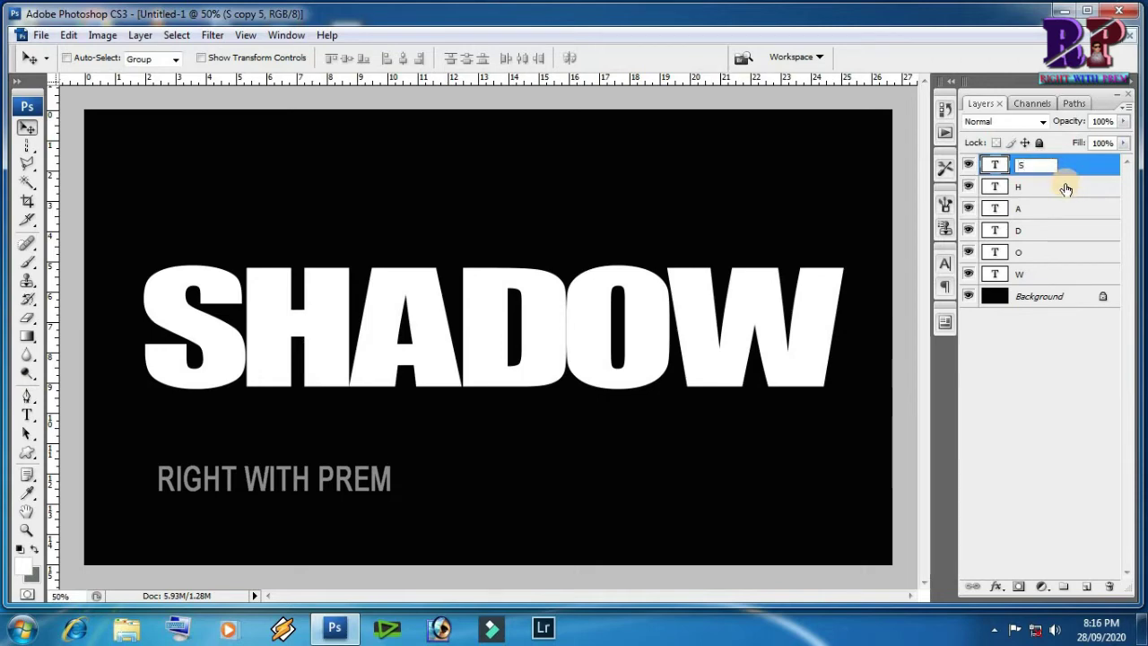
pyautogui.click(1051, 376)
# Toggle each letter layer's visibility off and on to check S, H, A, D, O, W.
pyautogui.click(968, 167)
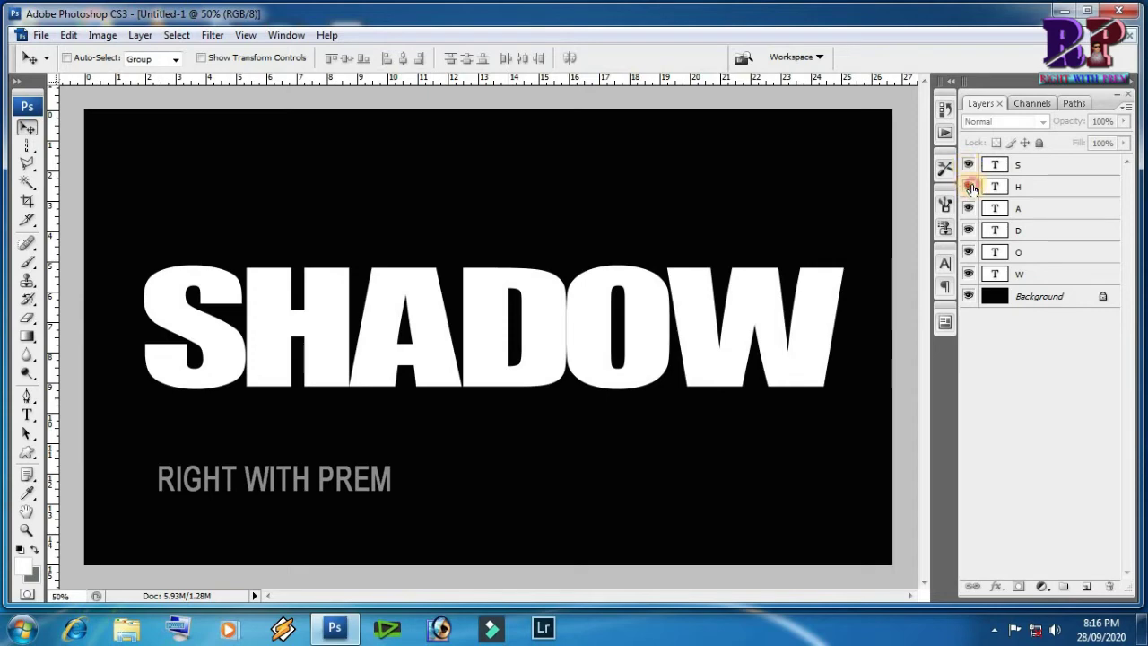
pyautogui.click(968, 187)
pyautogui.click(968, 186)
pyautogui.click(968, 208)
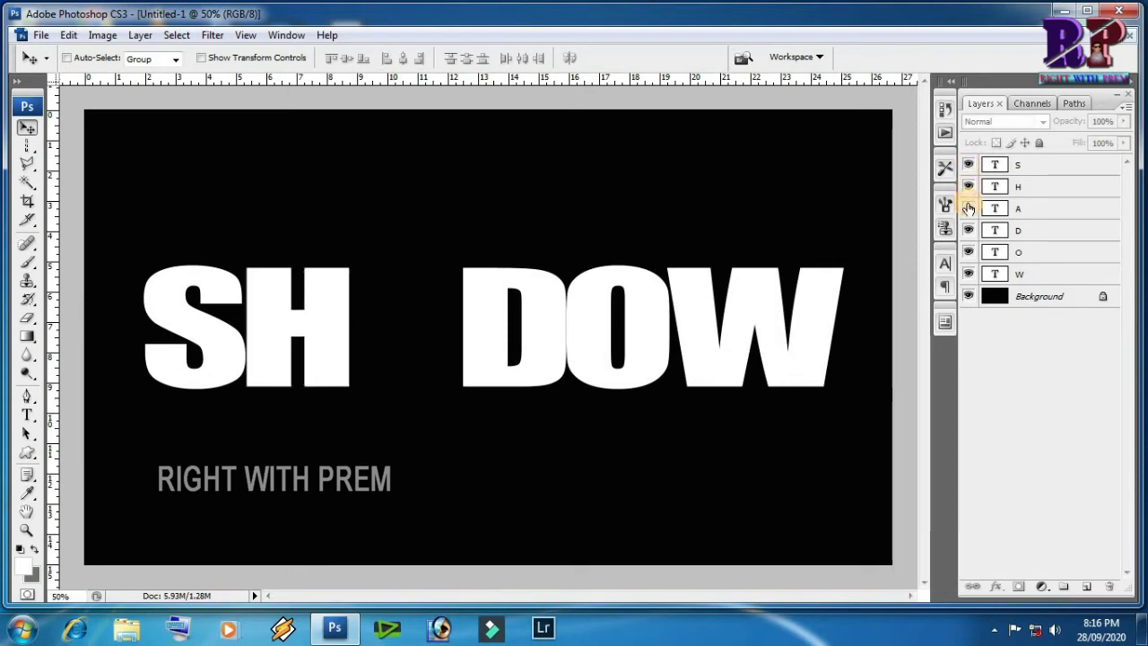
pyautogui.click(969, 208)
pyautogui.click(969, 231)
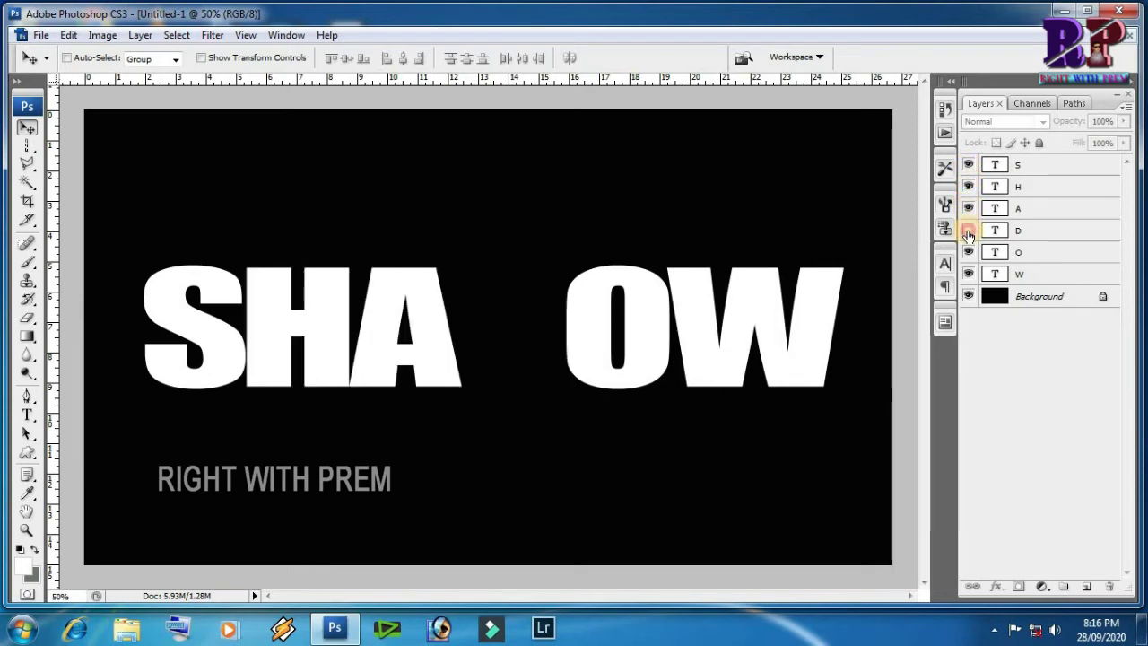
pyautogui.click(969, 252)
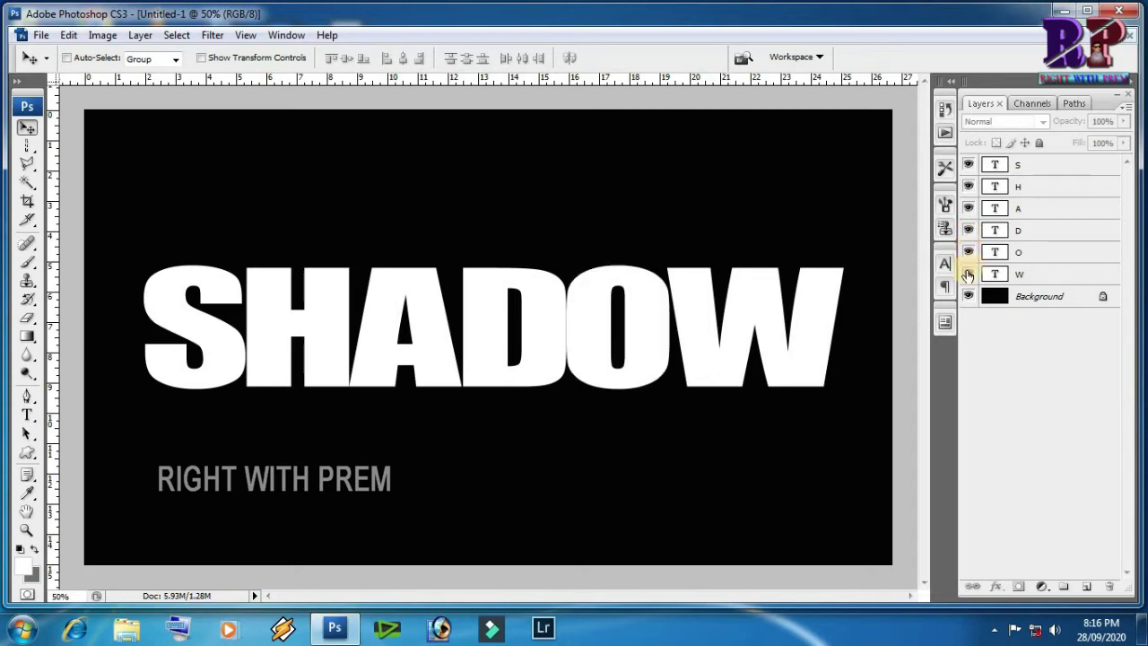
pyautogui.click(968, 275)
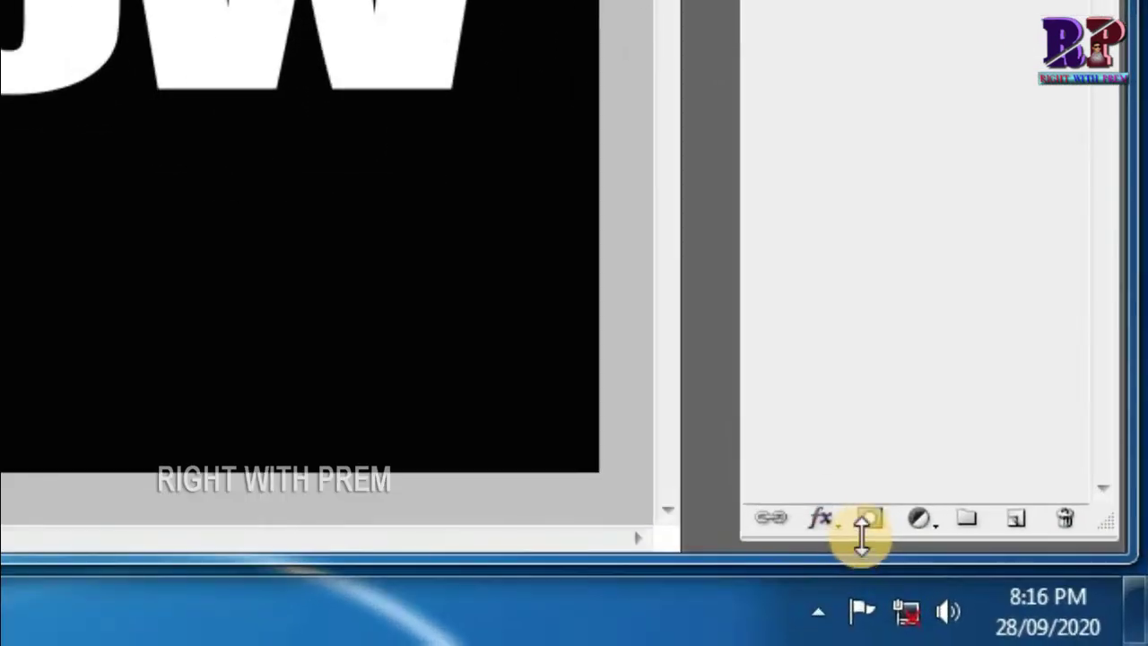
# Mask the S layer and fade it leftward with a Black, White gradient.
pyautogui.click(887, 526)
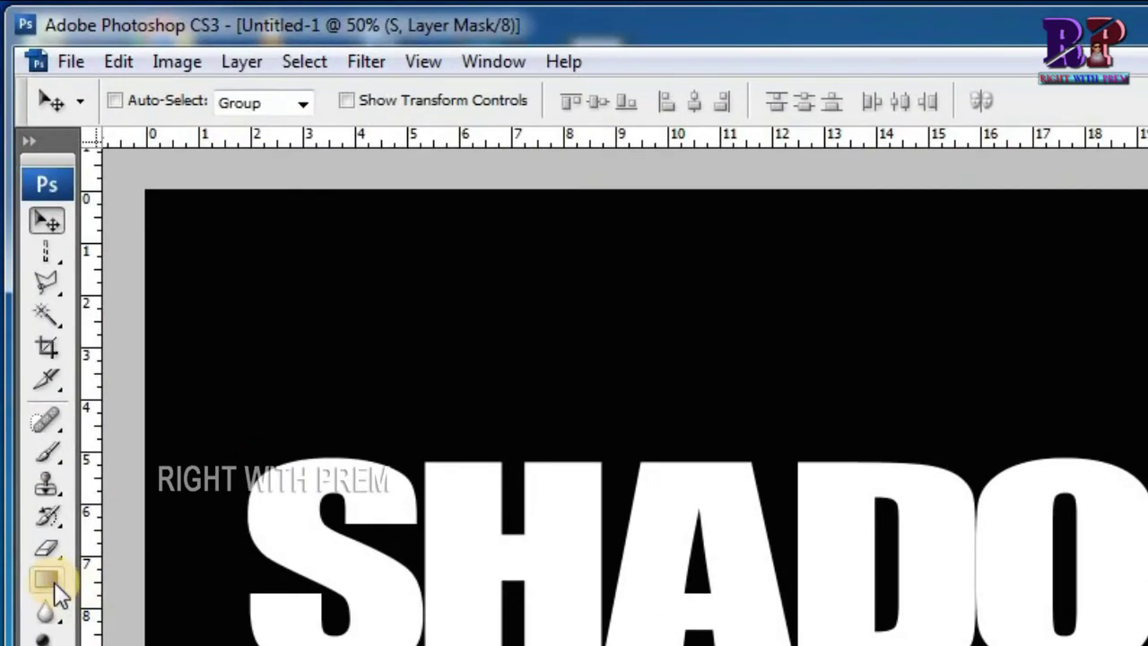
pyautogui.click(44, 578)
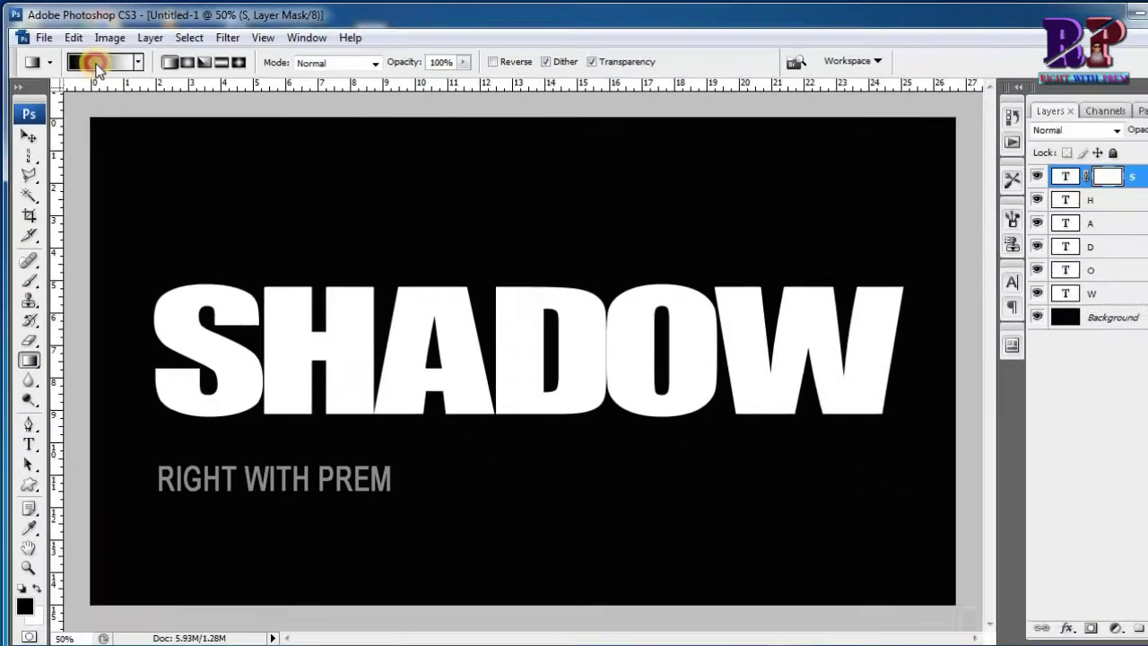
pyautogui.click(96, 63)
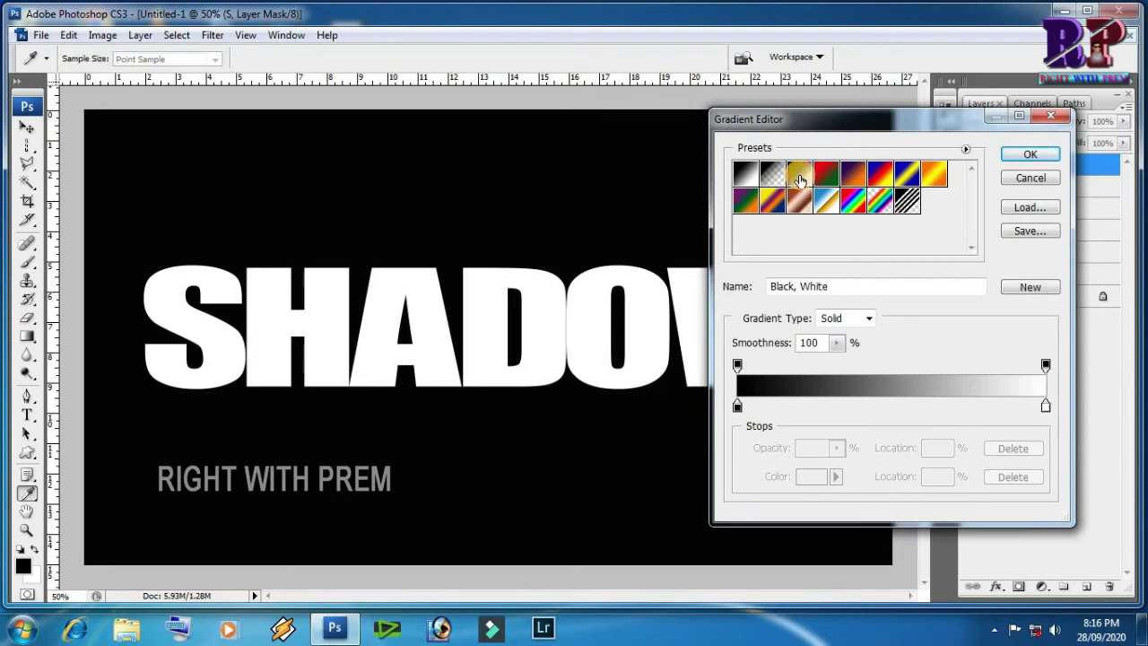
pyautogui.click(1028, 155)
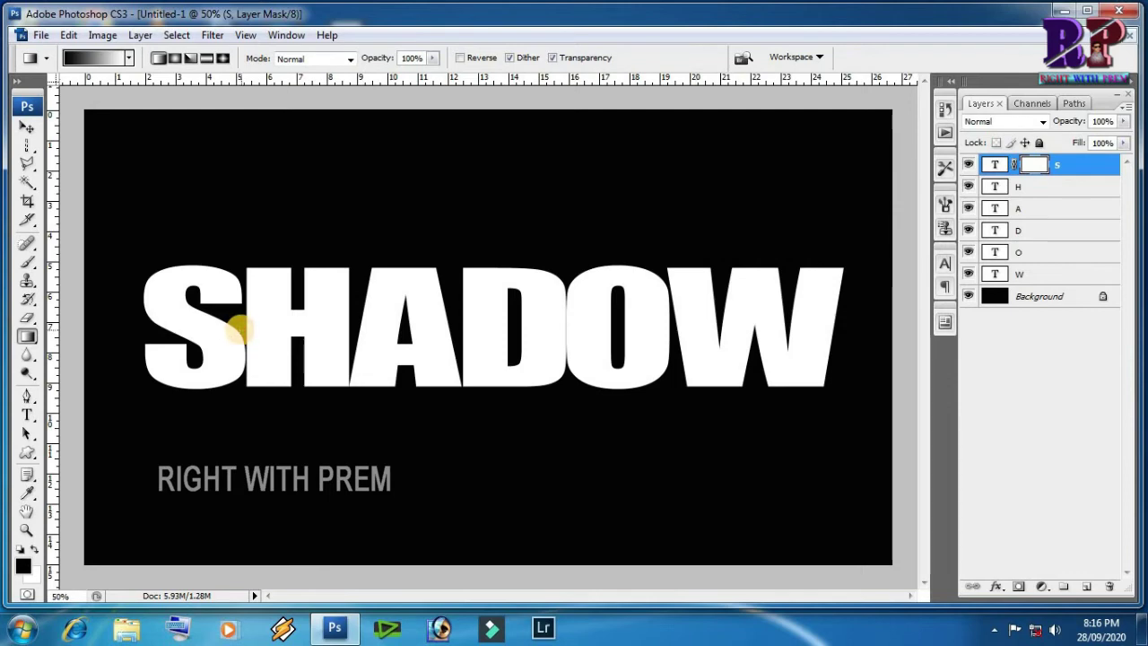
pyautogui.moveTo(240, 330); pyautogui.dragTo(141, 329)
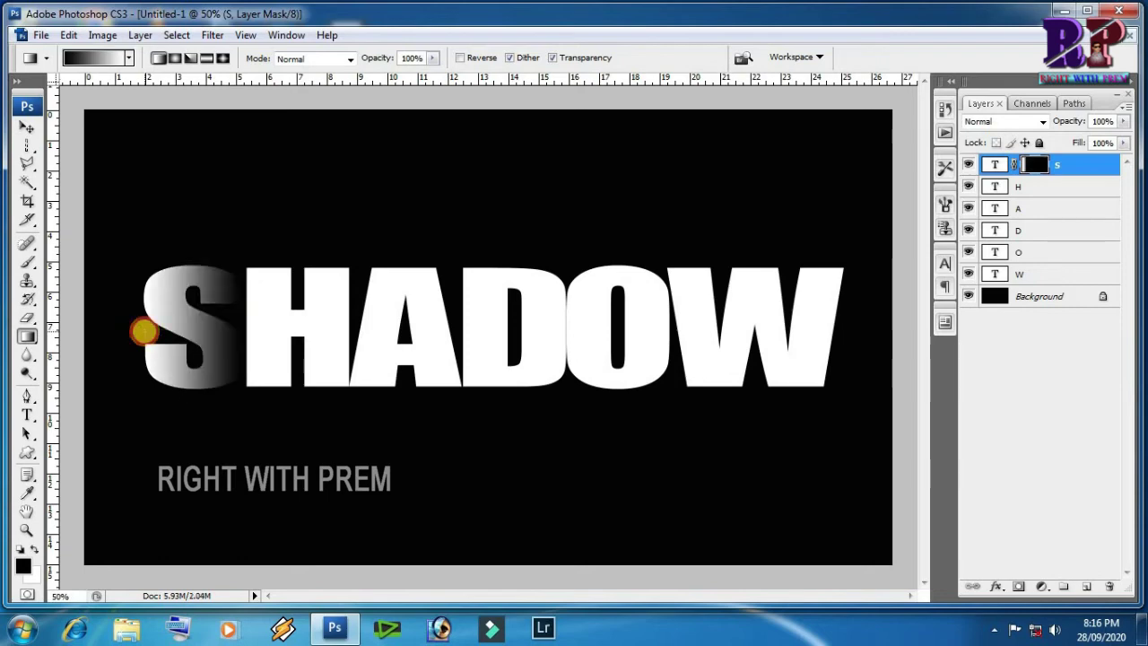
# Add masks to the H and A letters and gradient-fade each leftward.
pyautogui.click(1040, 195)
pyautogui.click(1019, 588)
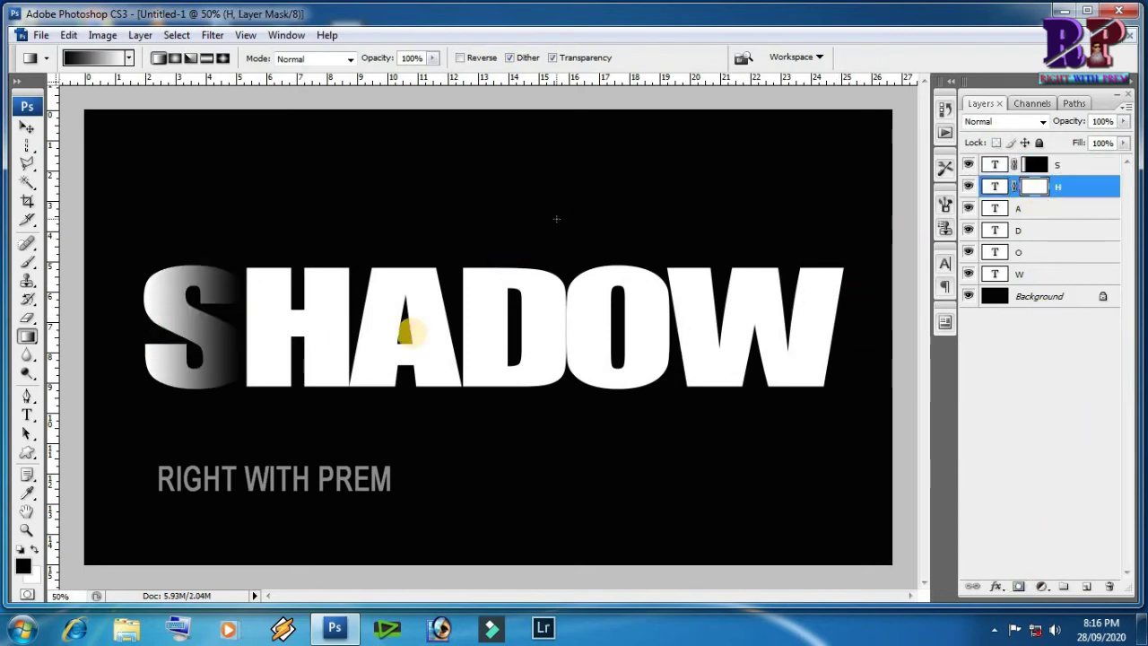
pyautogui.moveTo(349, 321); pyautogui.dragTo(242, 321)
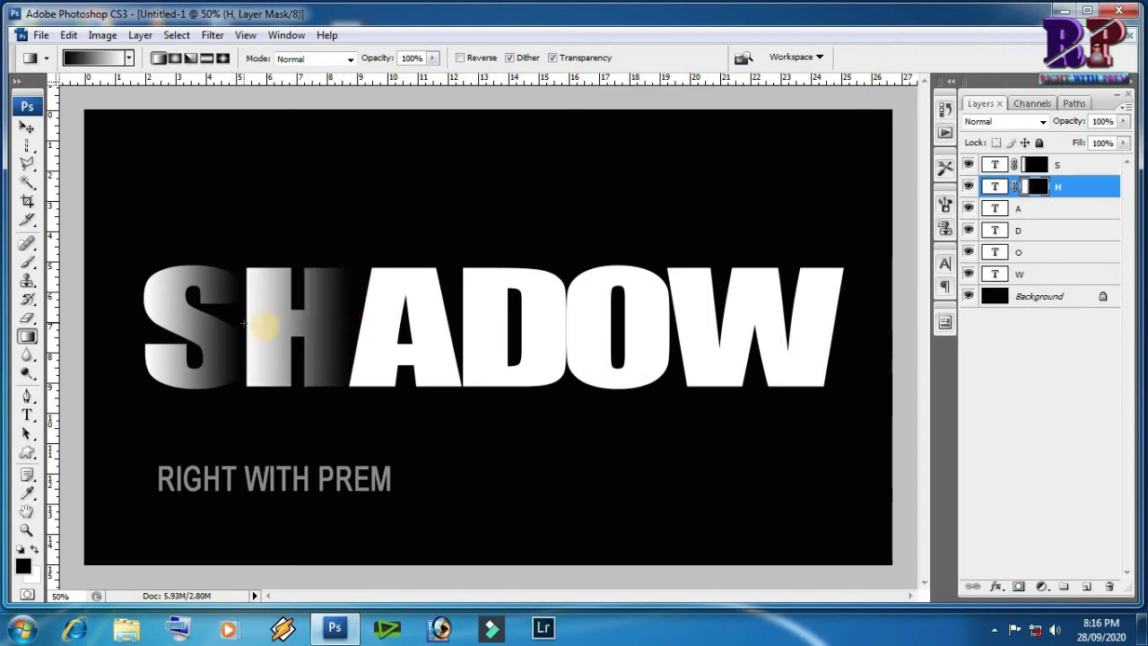
pyautogui.click(1037, 209)
pyautogui.click(1019, 586)
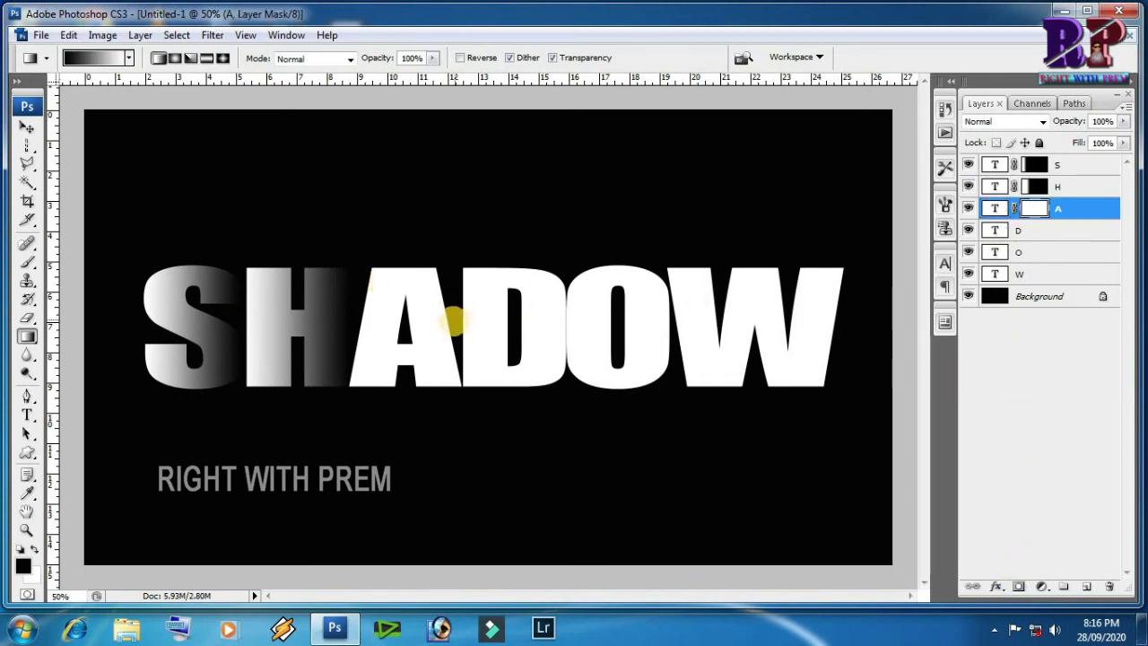
pyautogui.moveTo(459, 324); pyautogui.dragTo(357, 329)
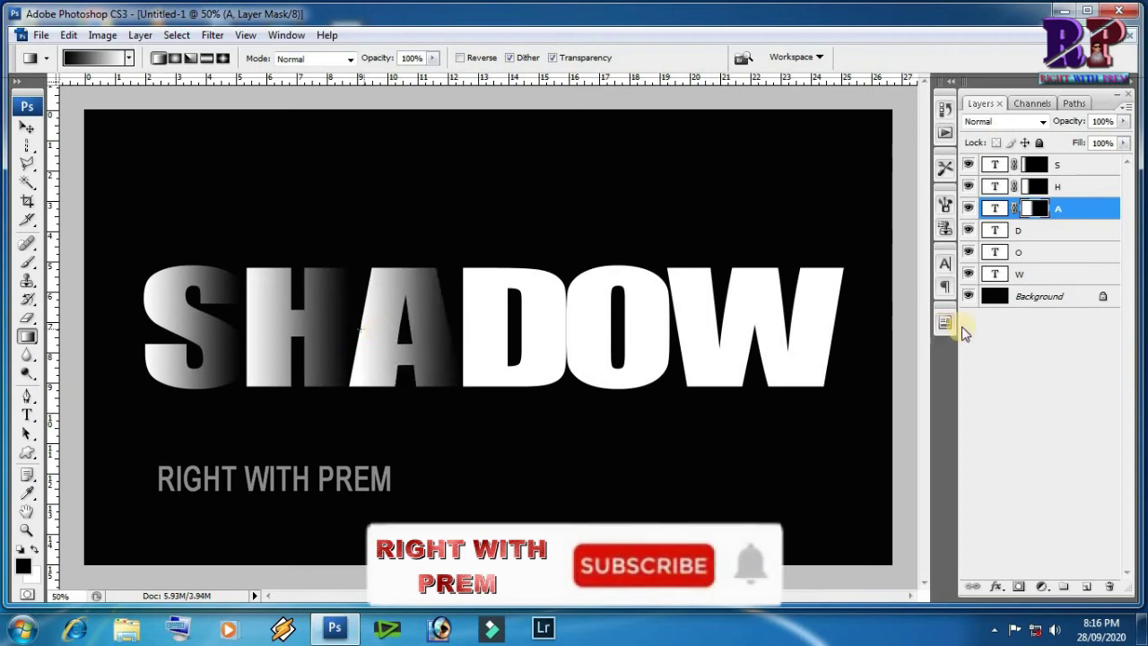
# Add masks to the D and O letters and gradient-fade each leftward.
pyautogui.click(1058, 232)
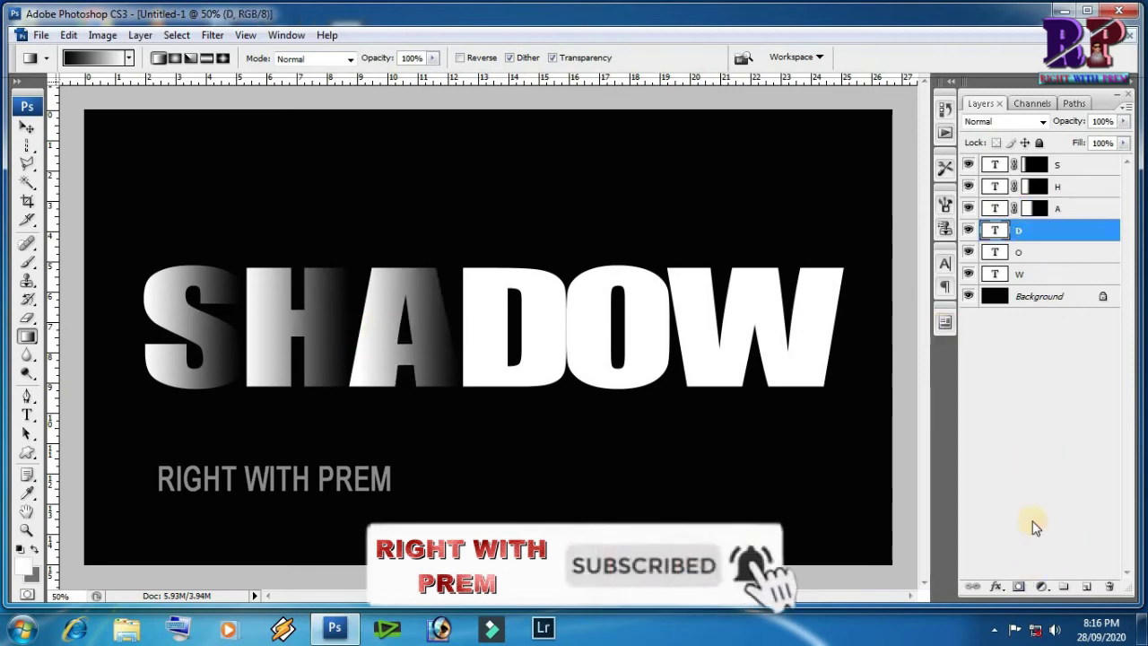
pyautogui.click(1018, 586)
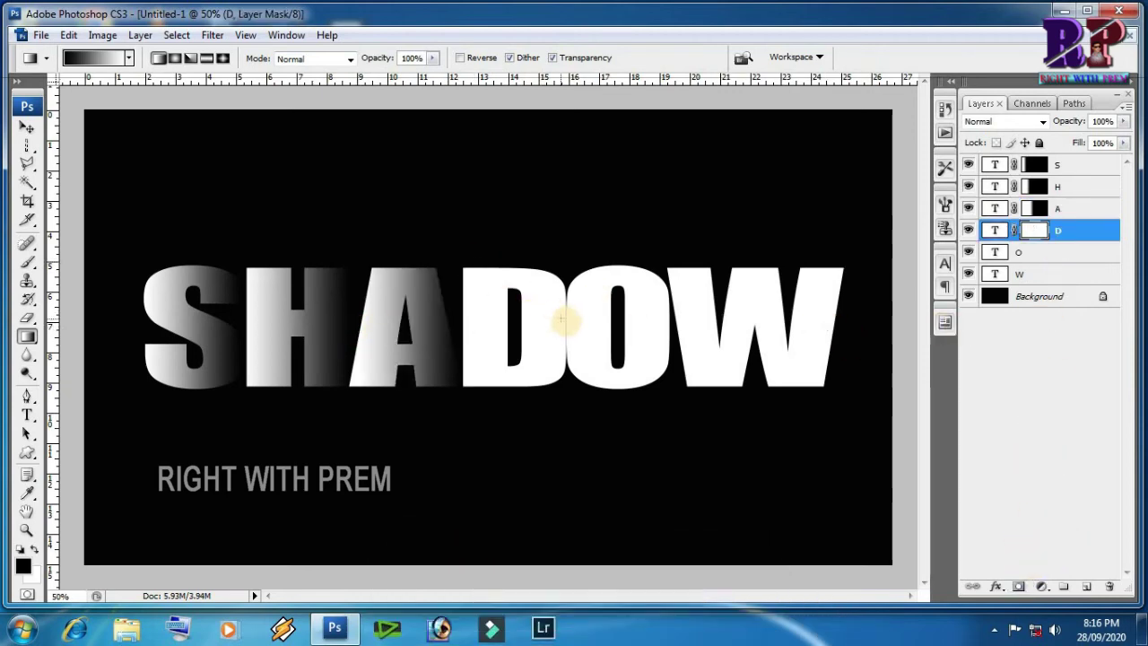
pyautogui.moveTo(565, 322); pyautogui.dragTo(460, 333)
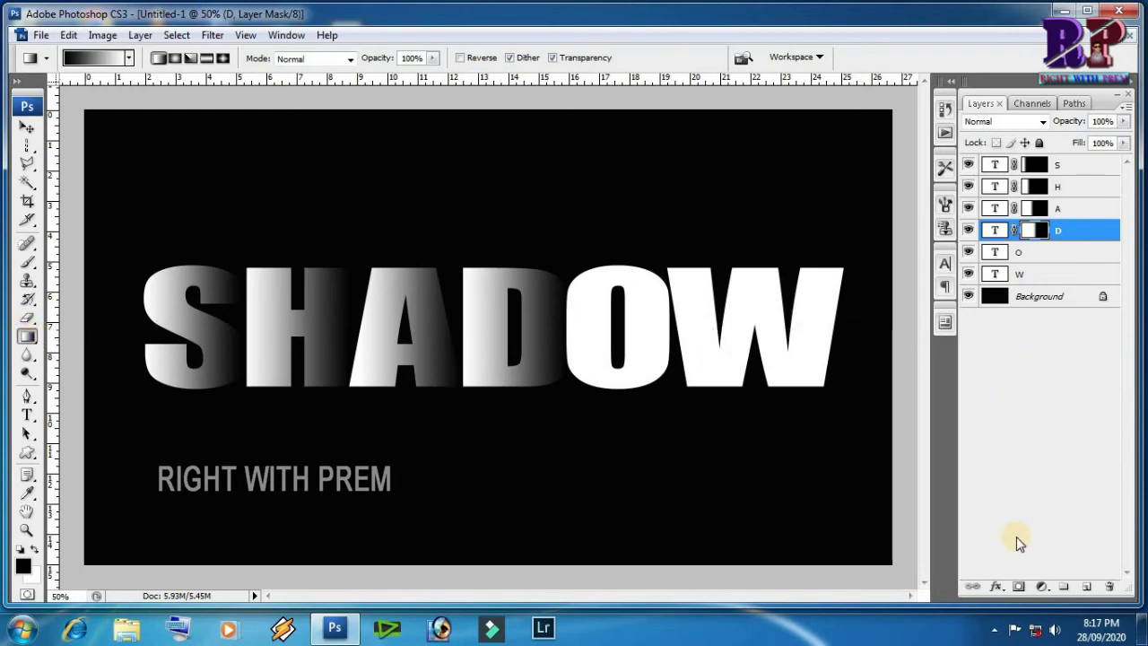
pyautogui.click(1061, 253)
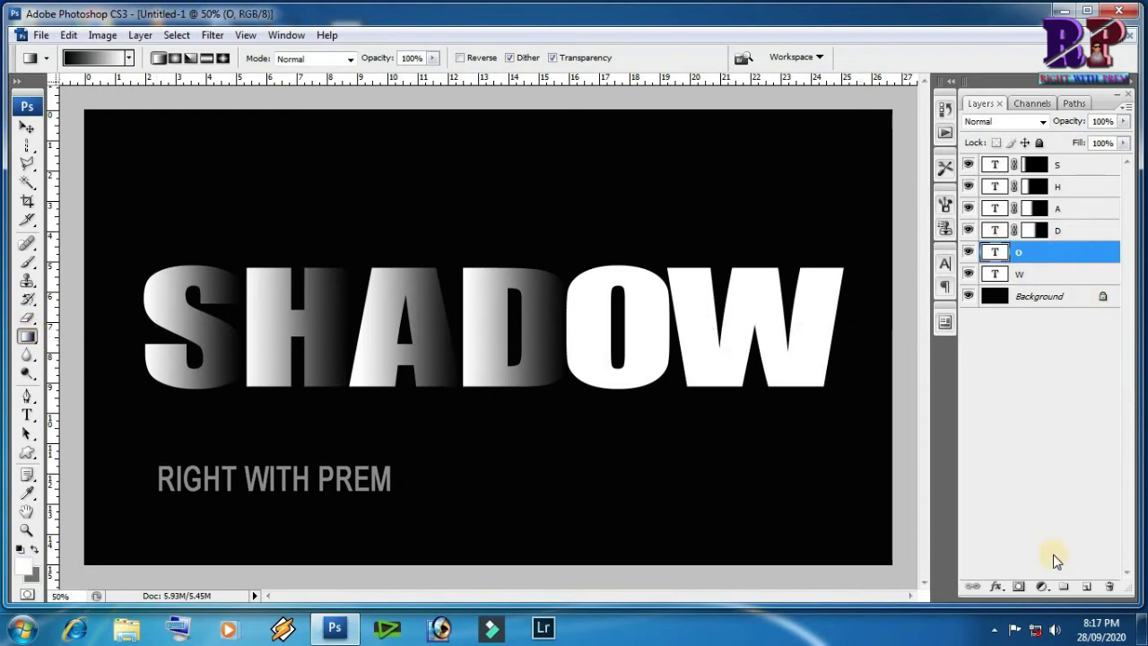
pyautogui.click(1018, 587)
pyautogui.moveTo(671, 323); pyautogui.dragTo(565, 328)
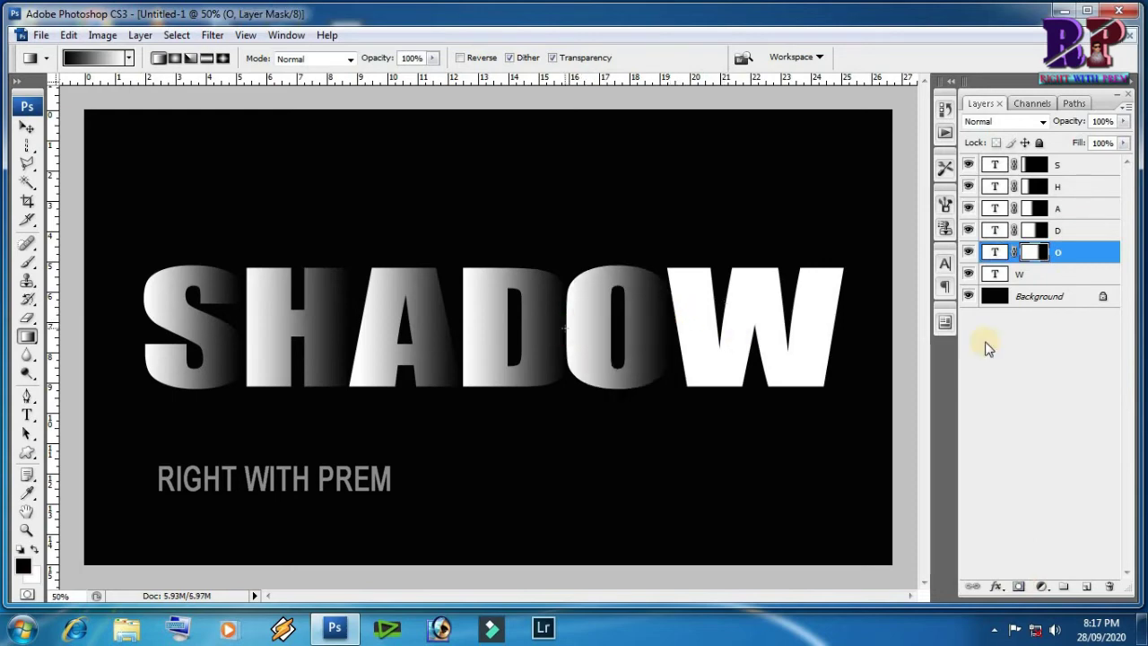
# Mask and gradient-fade the W letter, then select all letter layers S to W.
pyautogui.click(1048, 276)
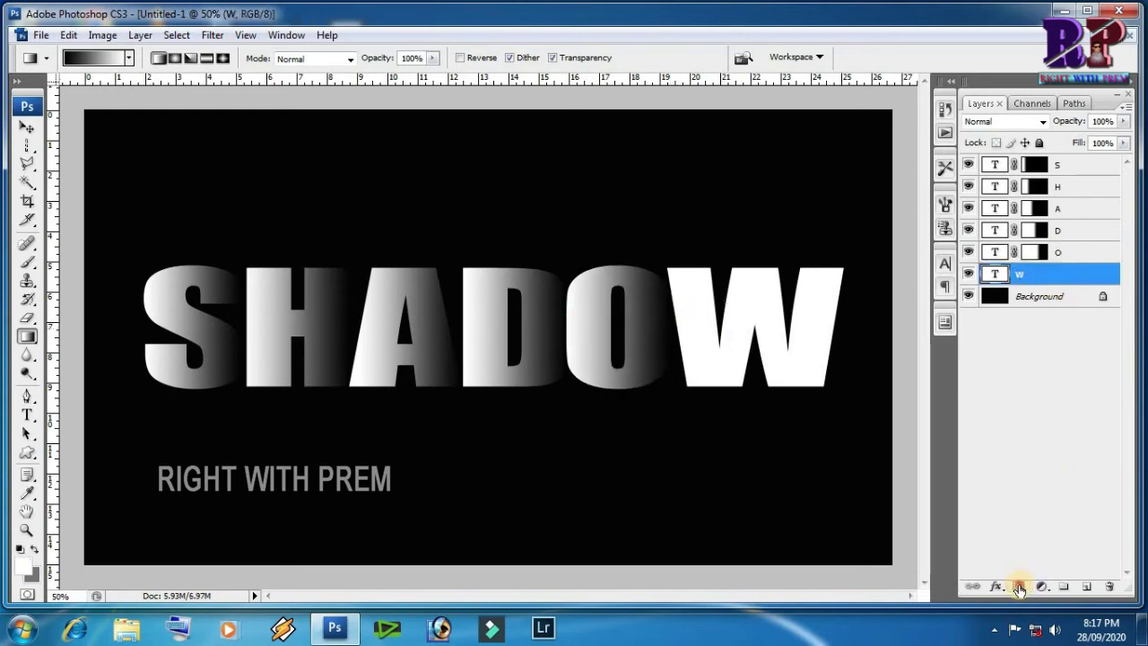
pyautogui.click(1019, 587)
pyautogui.moveTo(846, 326); pyautogui.dragTo(668, 338)
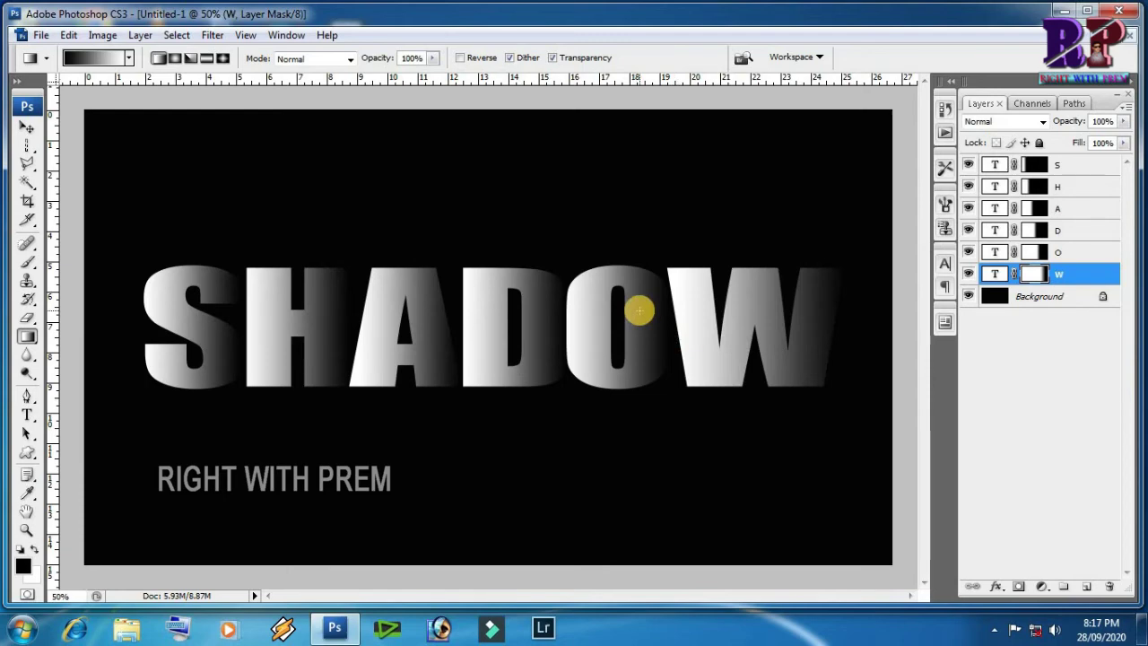
pyautogui.keyDown('shift'); pyautogui.click(1073, 166); pyautogui.keyUp('shift')
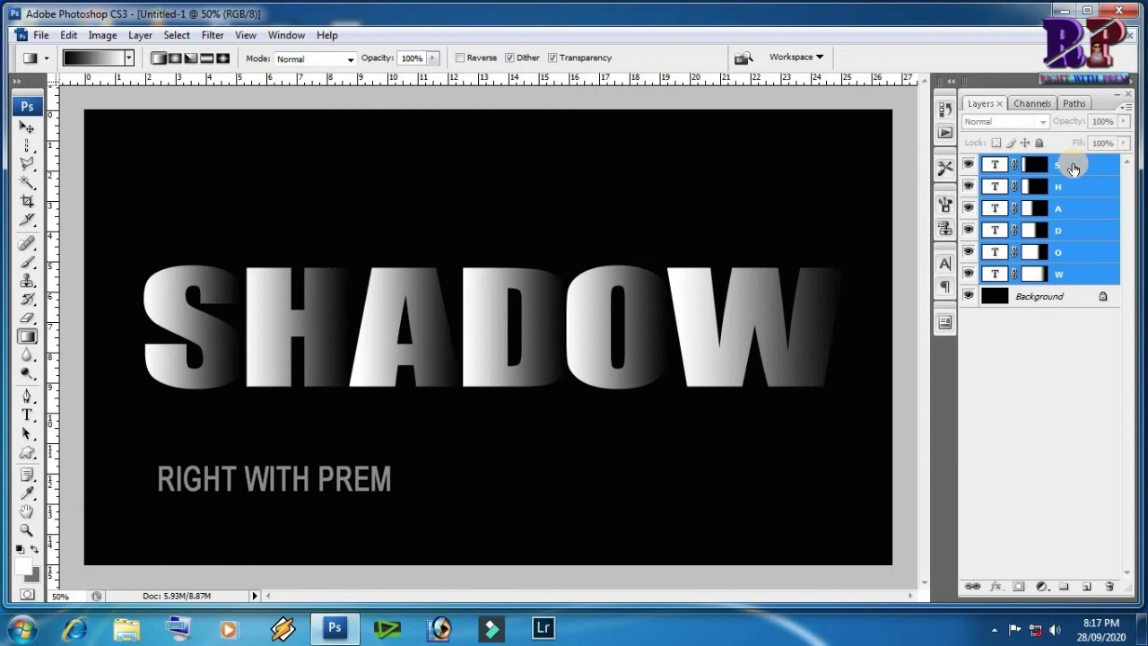
# Group the six letter layers into Group 1 and duplicate the group.
pyautogui.hotkey('ctrl', 'g')
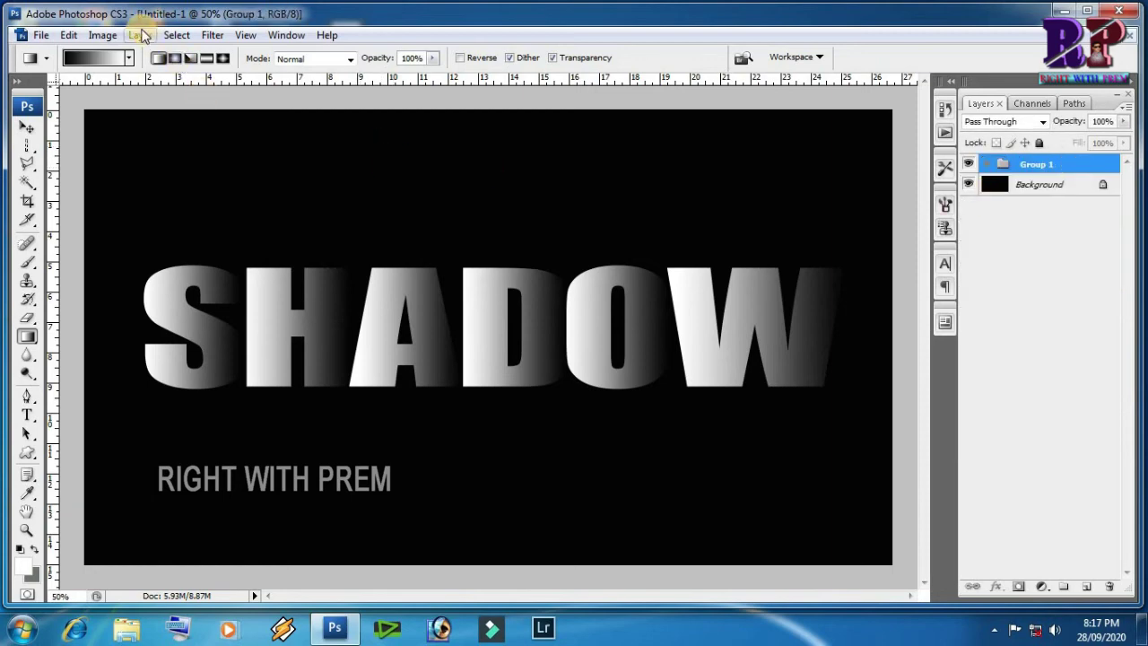
pyautogui.click(140, 35)
pyautogui.moveTo(149, 54)
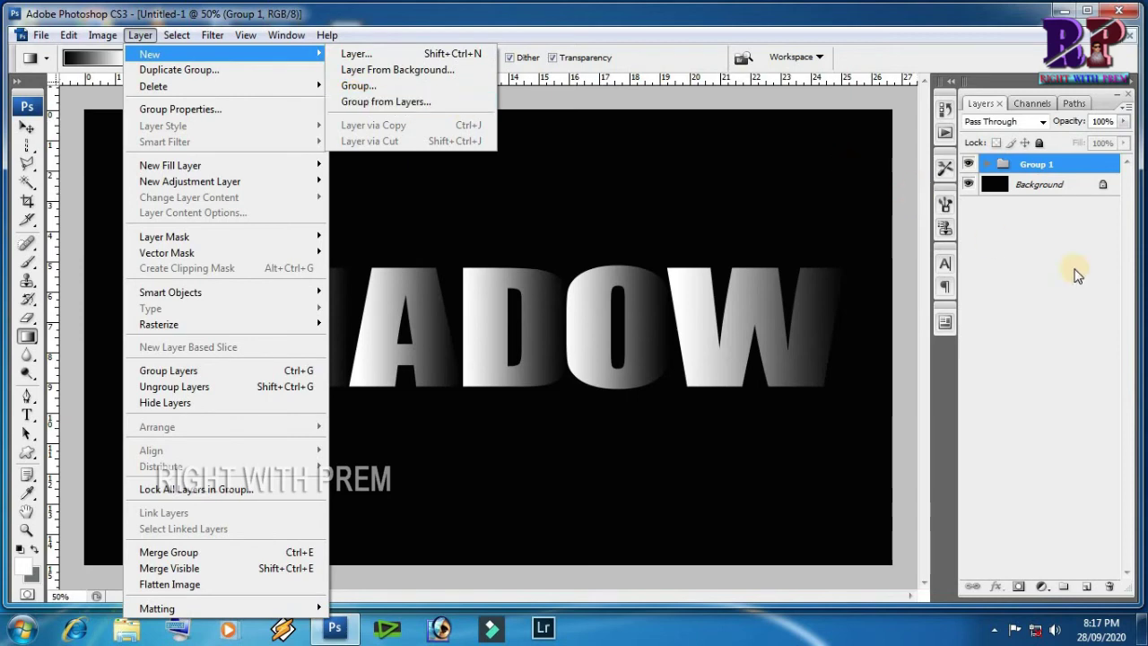
pyautogui.click(1035, 238)
pyautogui.click(1061, 169)
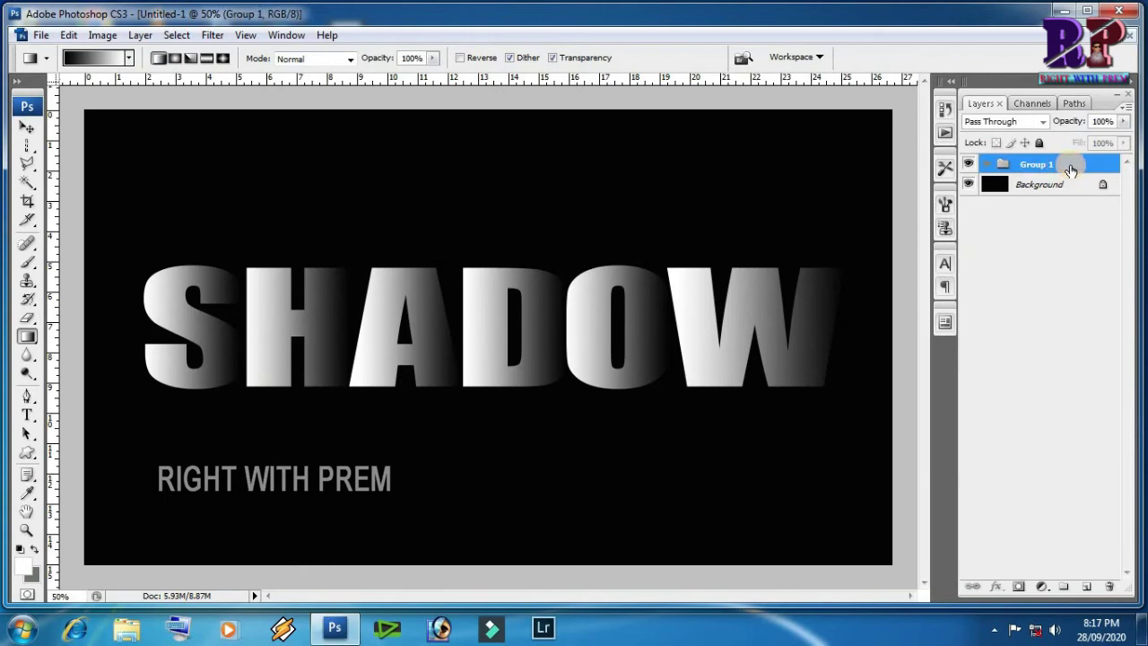
pyautogui.rightClick(1075, 166)
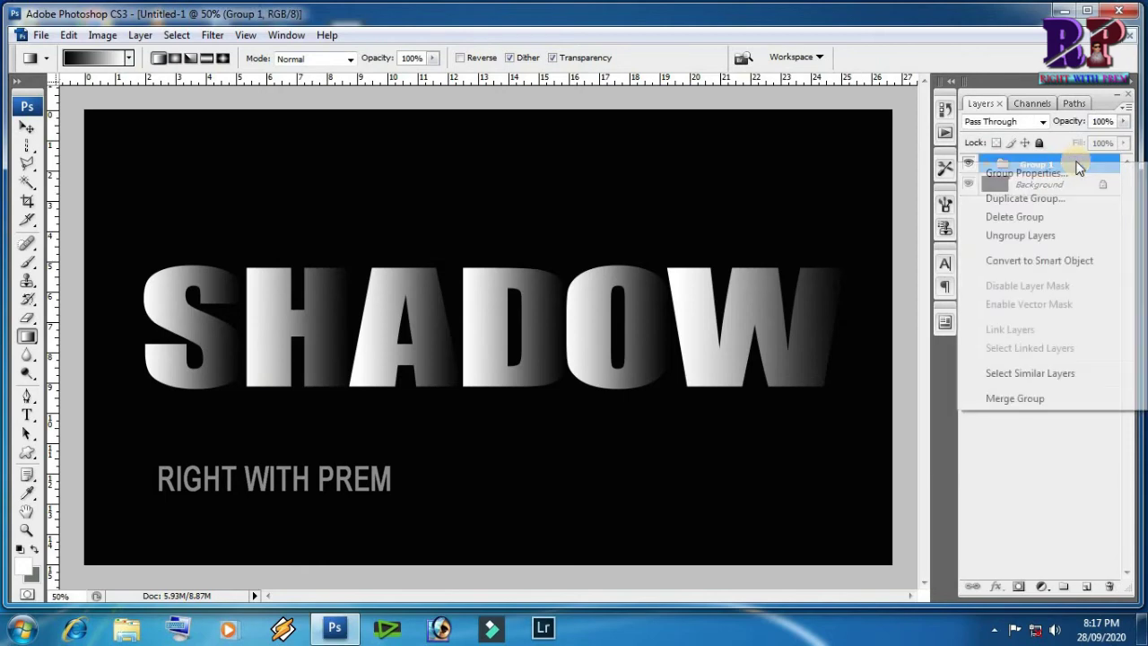
pyautogui.click(1012, 199)
pyautogui.click(719, 189)
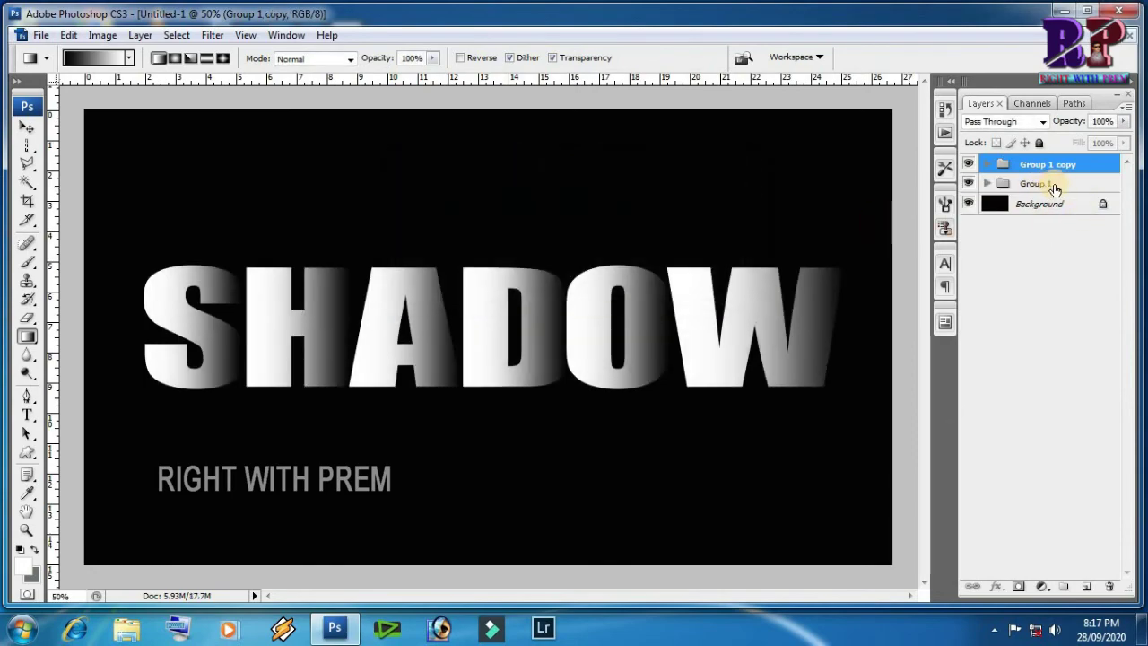
# Lower the original Group 1's opacity to 25%.
pyautogui.click(1055, 185)
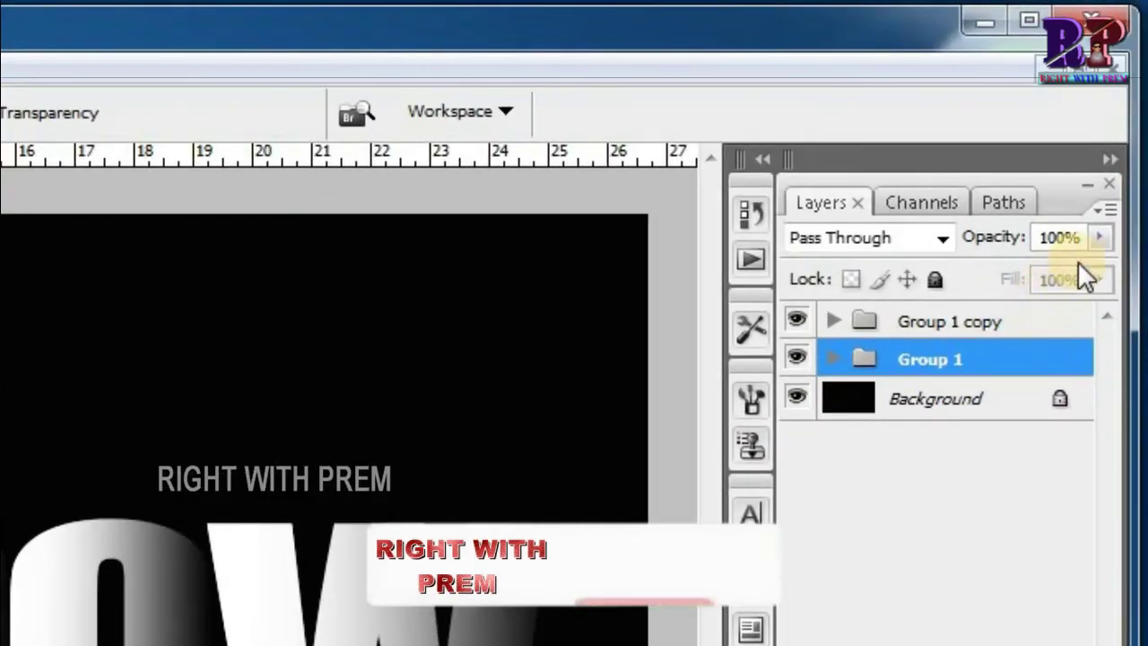
pyautogui.click(1004, 249)
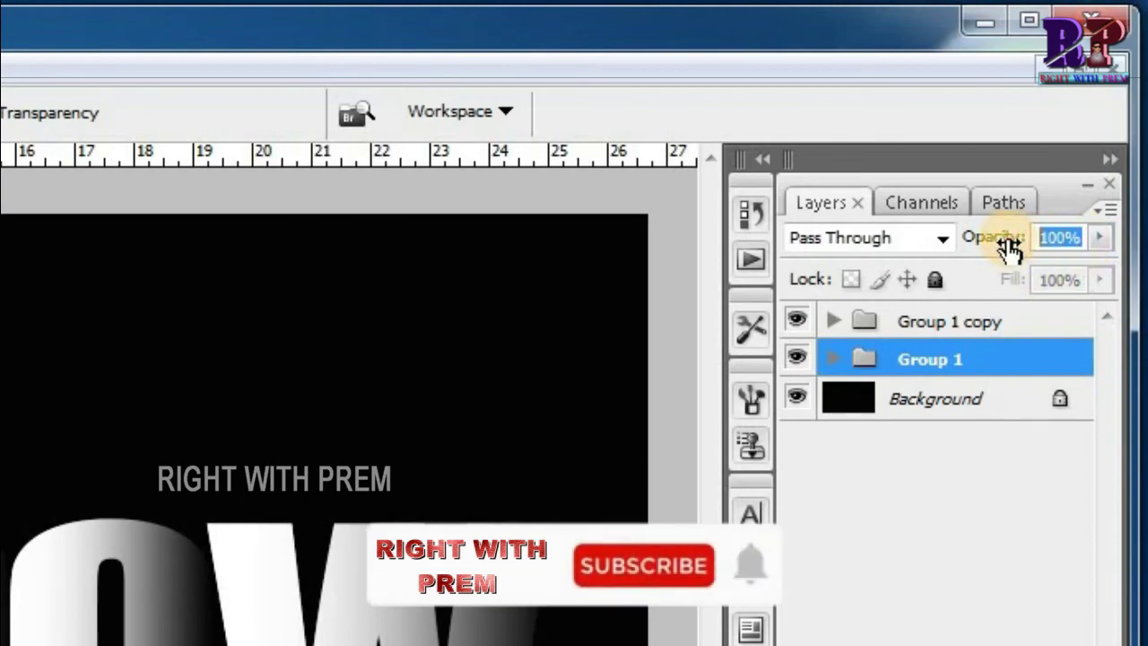
pyautogui.write('25')
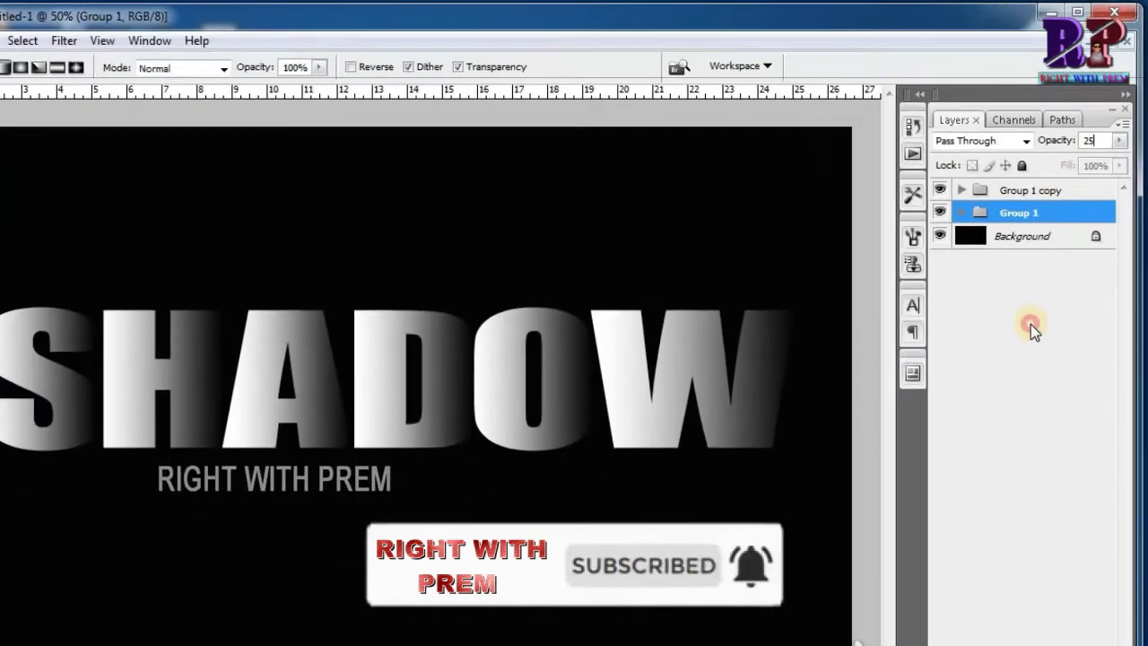
pyautogui.click(1030, 325)
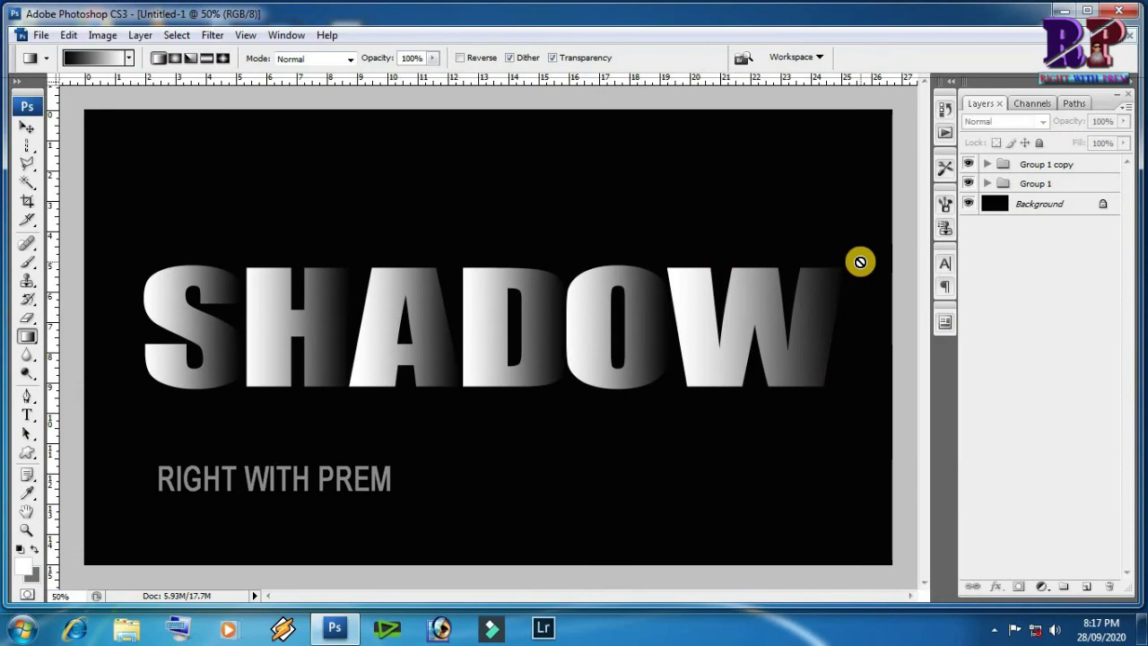
pyautogui.click(1064, 190)
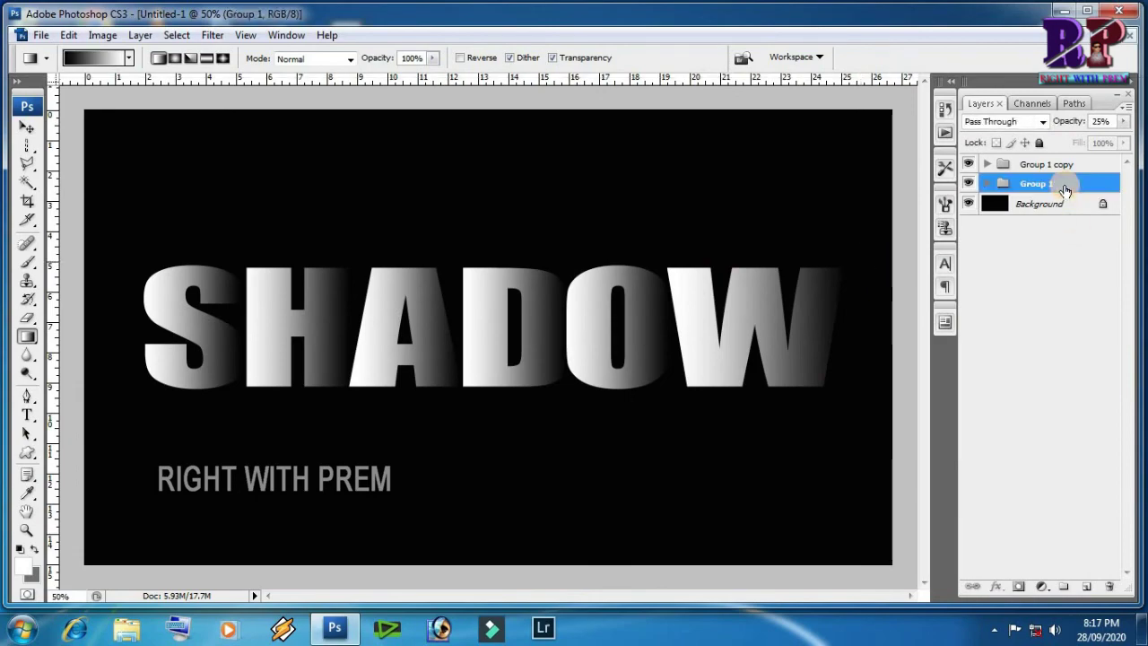
pyautogui.hotkey('ctrl', 't')
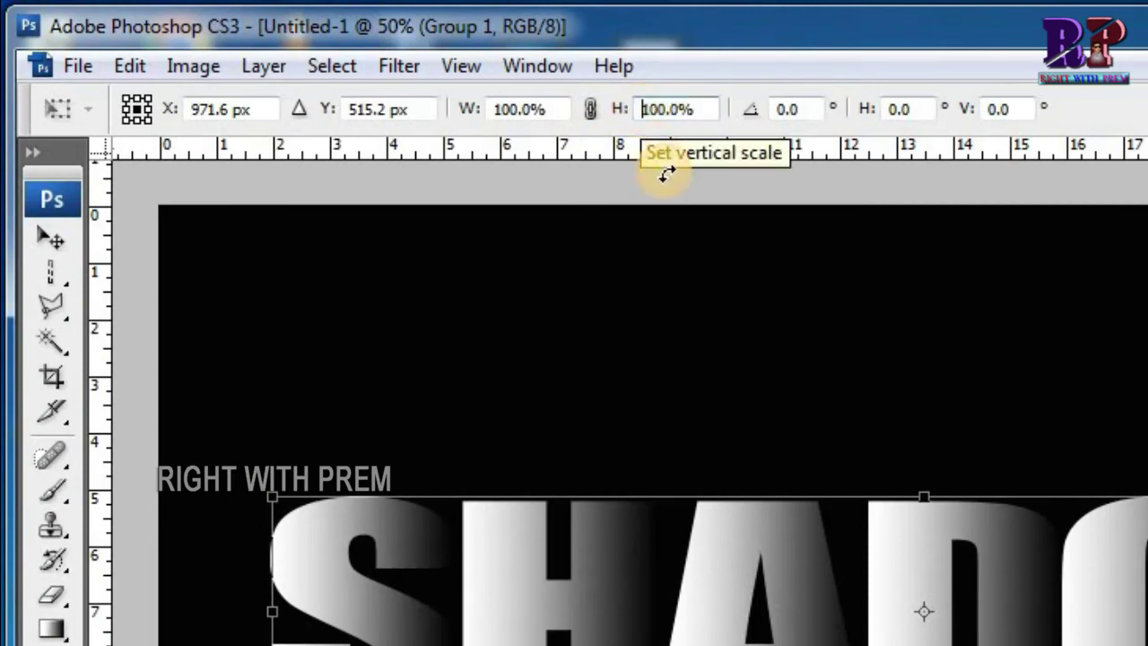
# Flip Group 1 vertically at -100% height, place it just below SHADOW, and add a layer mask.
pyautogui.write('-100')
pyautogui.press('Return')
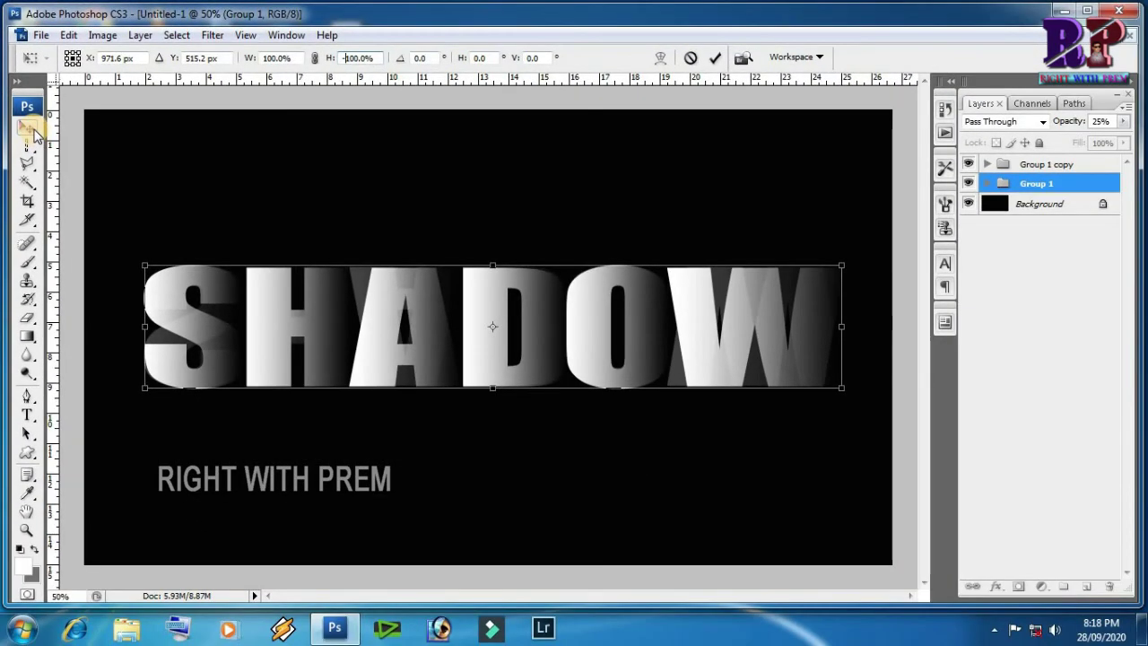
pyautogui.moveTo(499, 307); pyautogui.dragTo(497, 426)
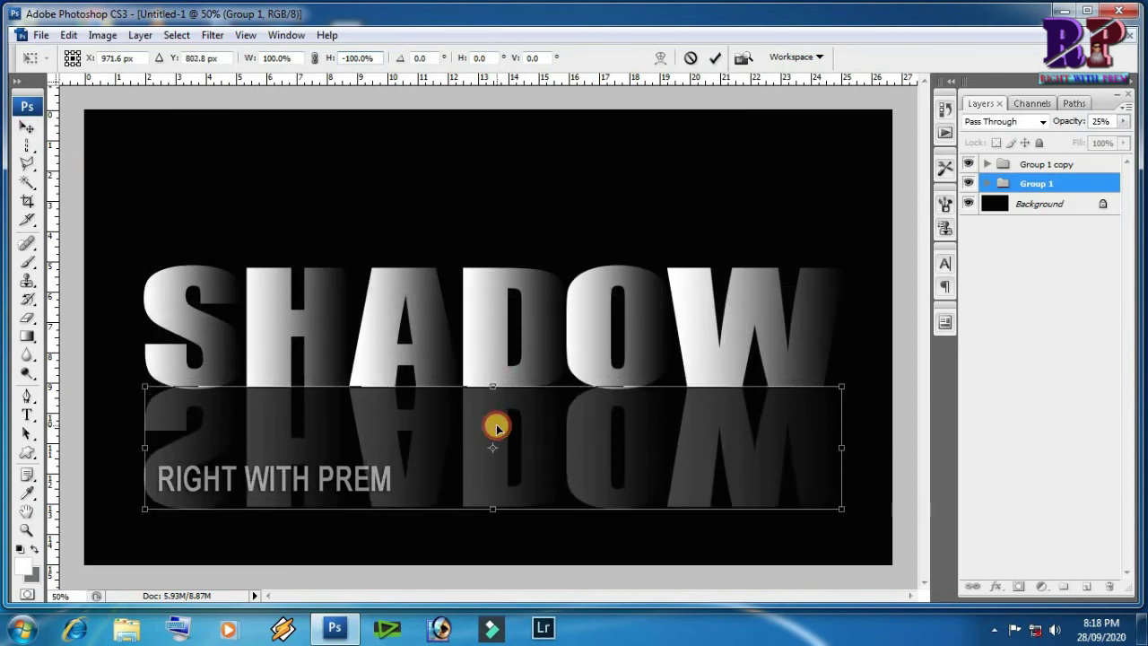
pyautogui.press('Down')
pyautogui.press('Down')
pyautogui.press('Down')
pyautogui.press('Down')
pyautogui.press('Return')
pyautogui.press('g')
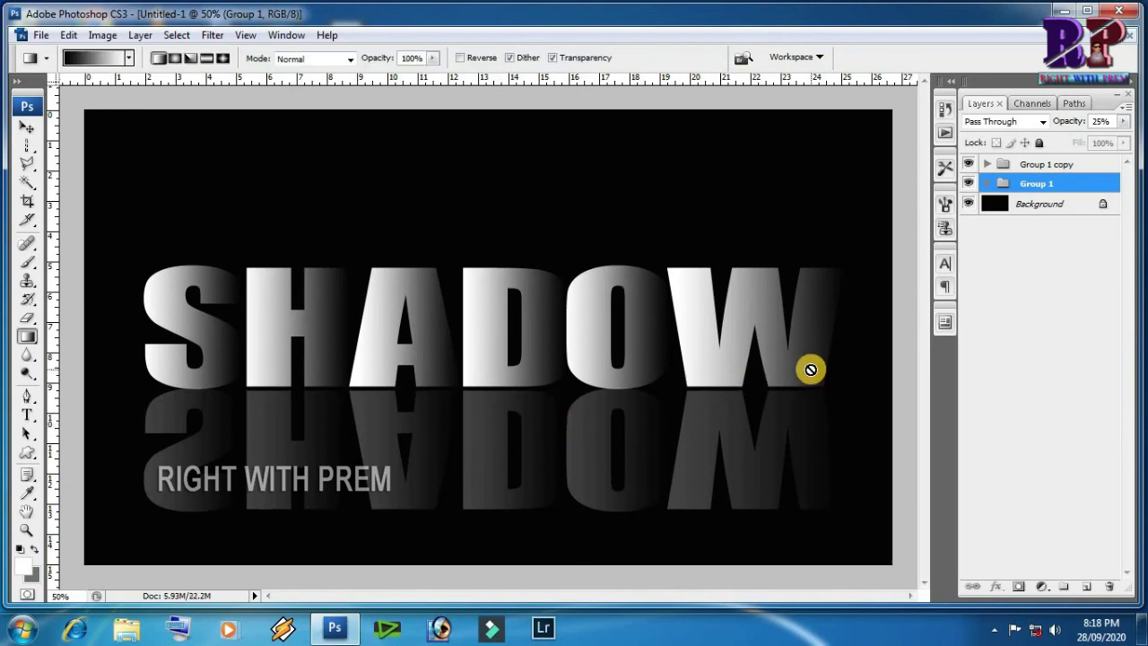
pyautogui.click(1019, 586)
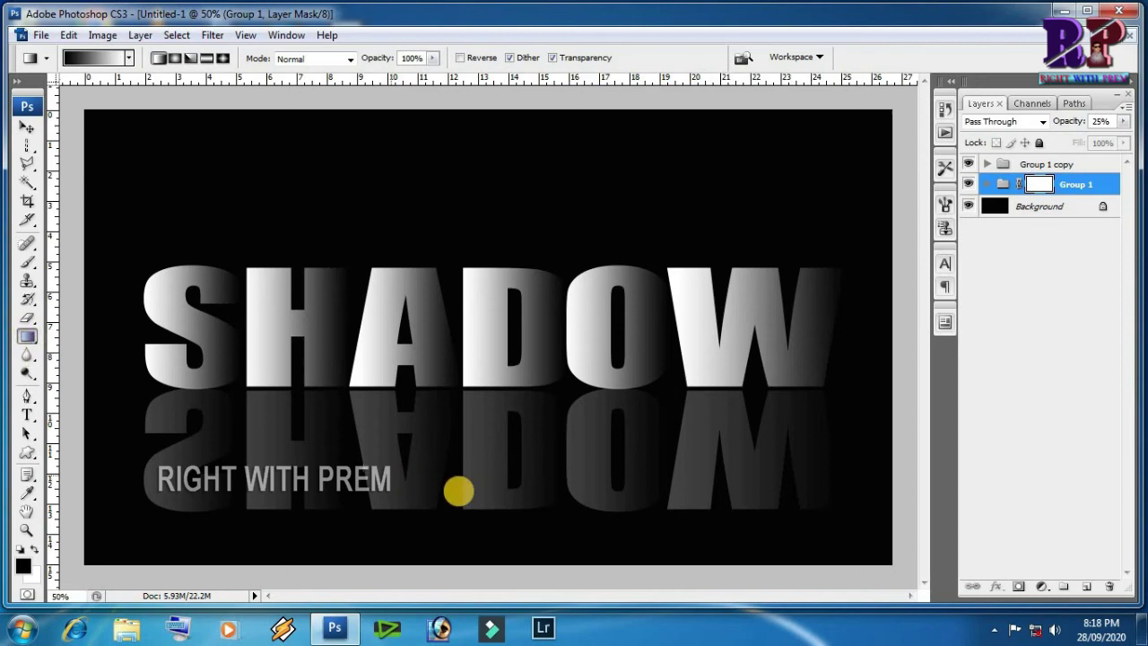
# Fade Group 1's reflection downward with a mask gradient, then raise both groups slightly together.
pyautogui.moveTo(520, 510); pyautogui.dragTo(523, 391)
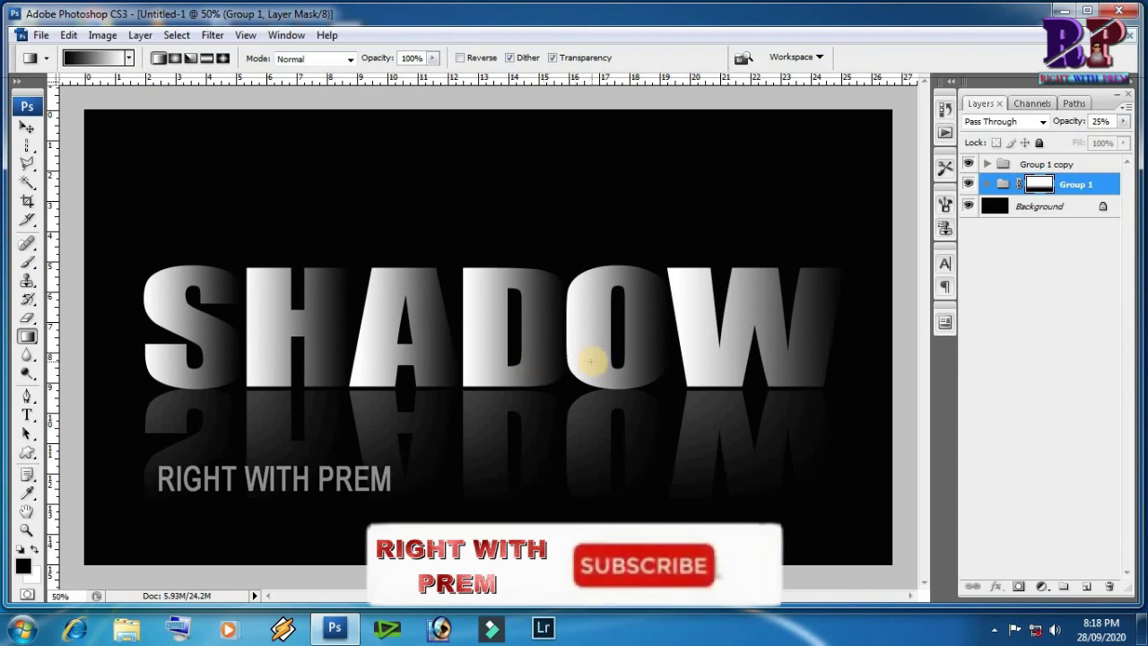
pyautogui.click(27, 128)
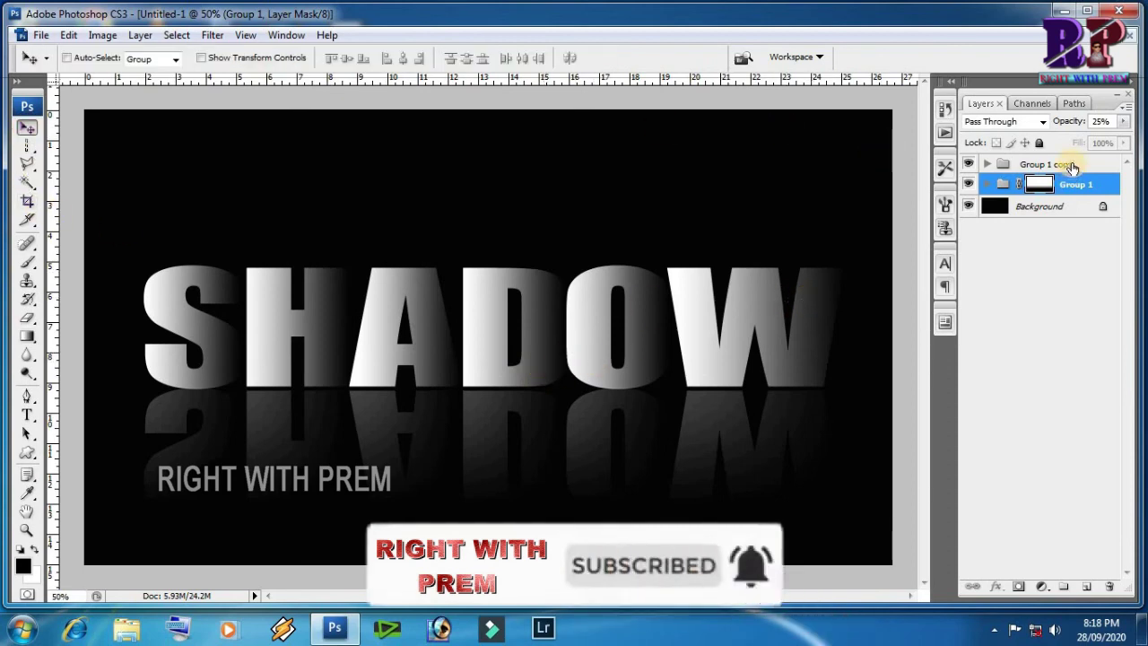
pyautogui.keyDown('shift'); pyautogui.click(1065, 165); pyautogui.keyUp('shift')
pyautogui.hotkey('ctrl', 't')
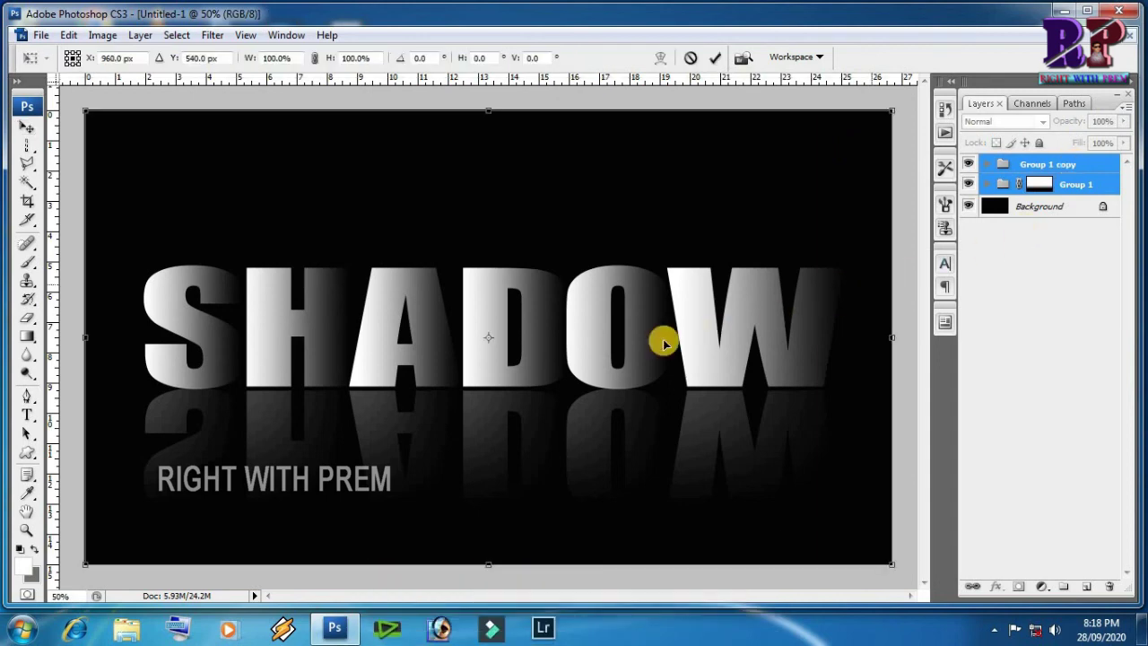
pyautogui.moveTo(615, 351)
pyautogui.mouseDown()
pyautogui.moveTo(612, 313)
pyautogui.moveTo(608, 324)
pyautogui.mouseUp()
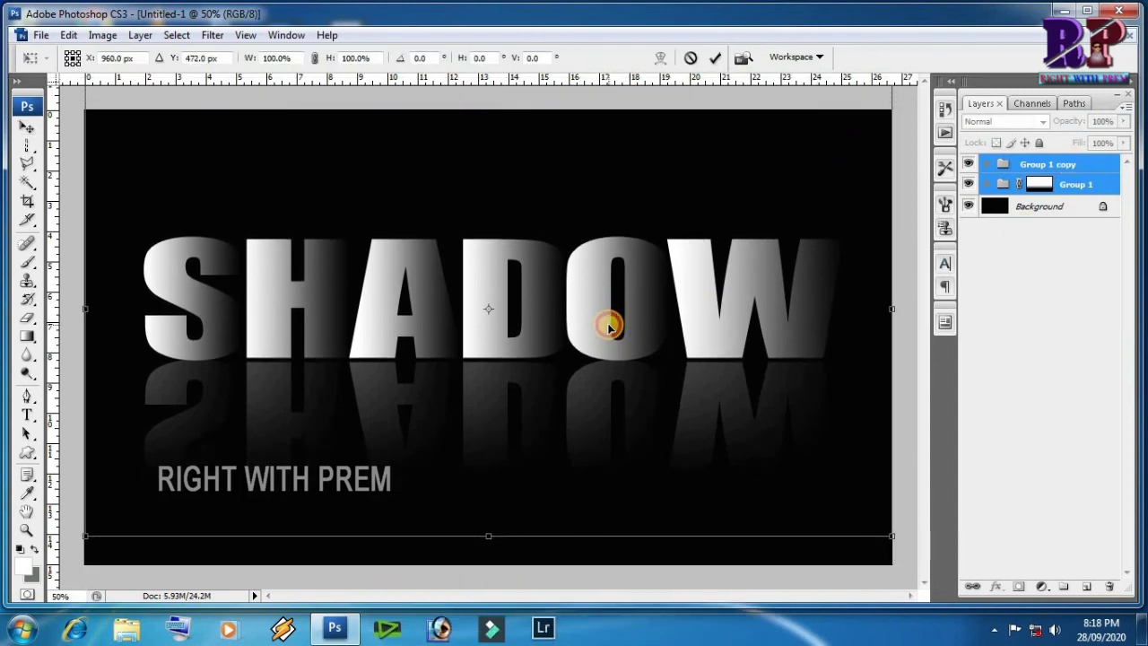
pyautogui.press('Return')
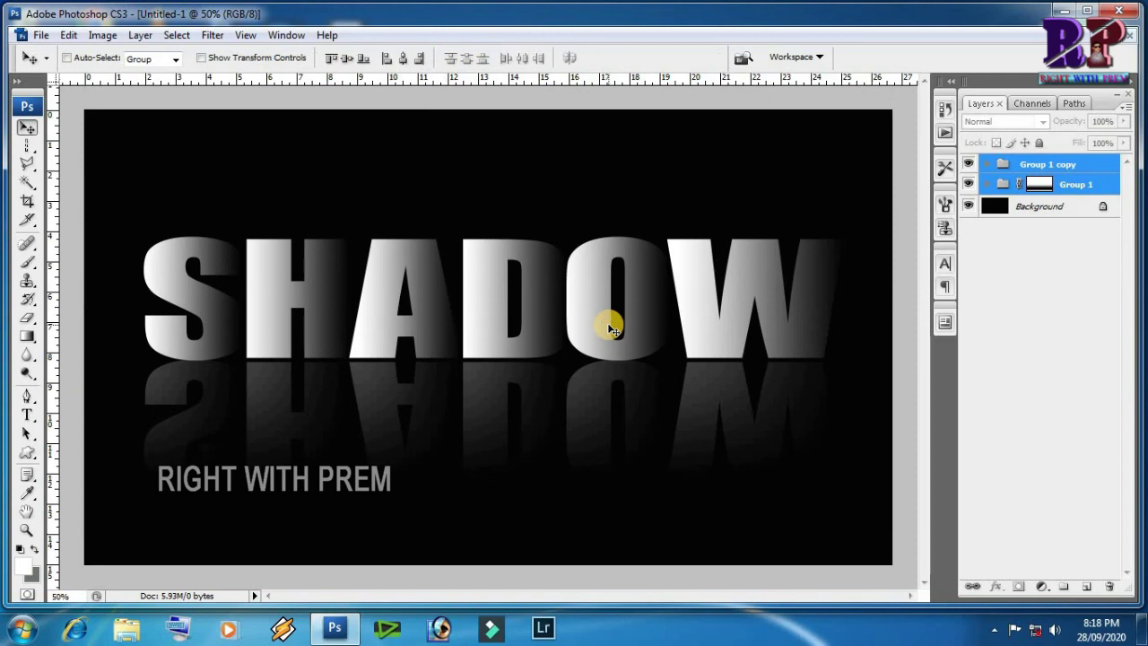